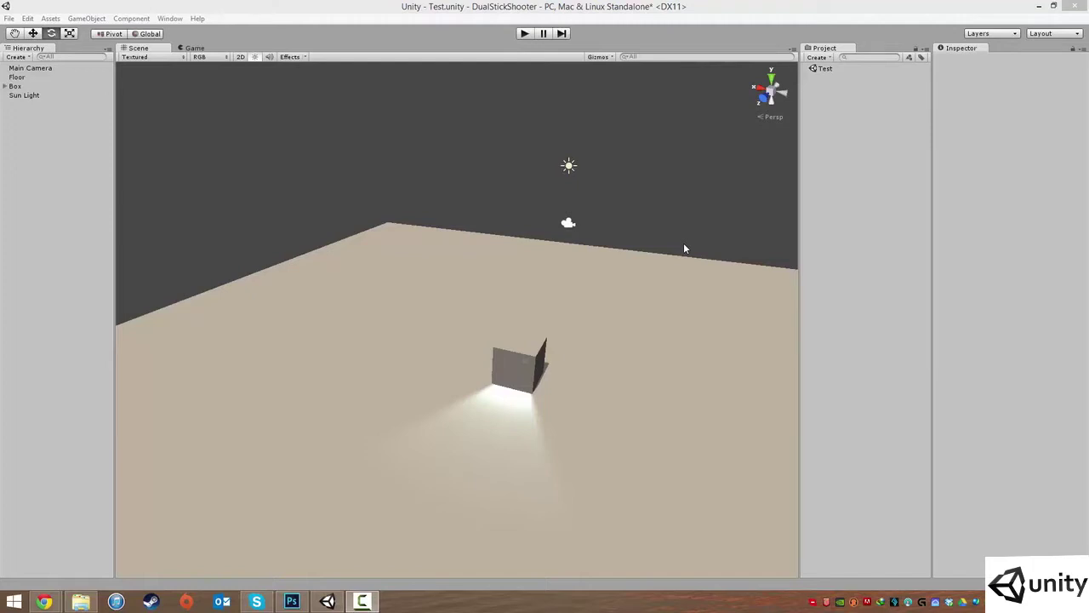
Change the type of the Light Bulb light inside the Box object to Point
left_click_drag(630, 230, 613, 405, "alt")
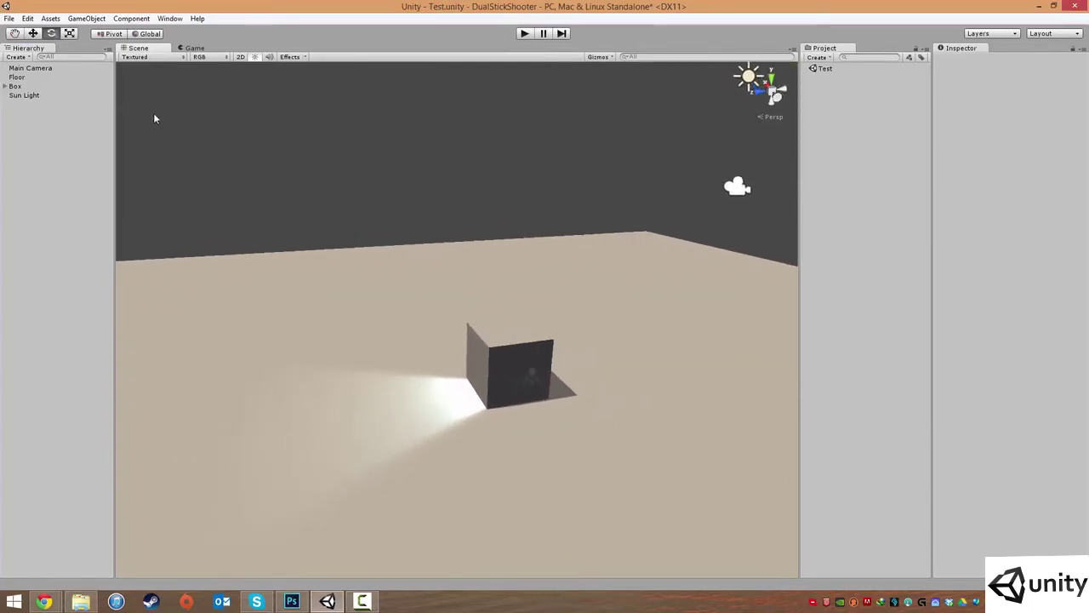
left_click(5, 86)
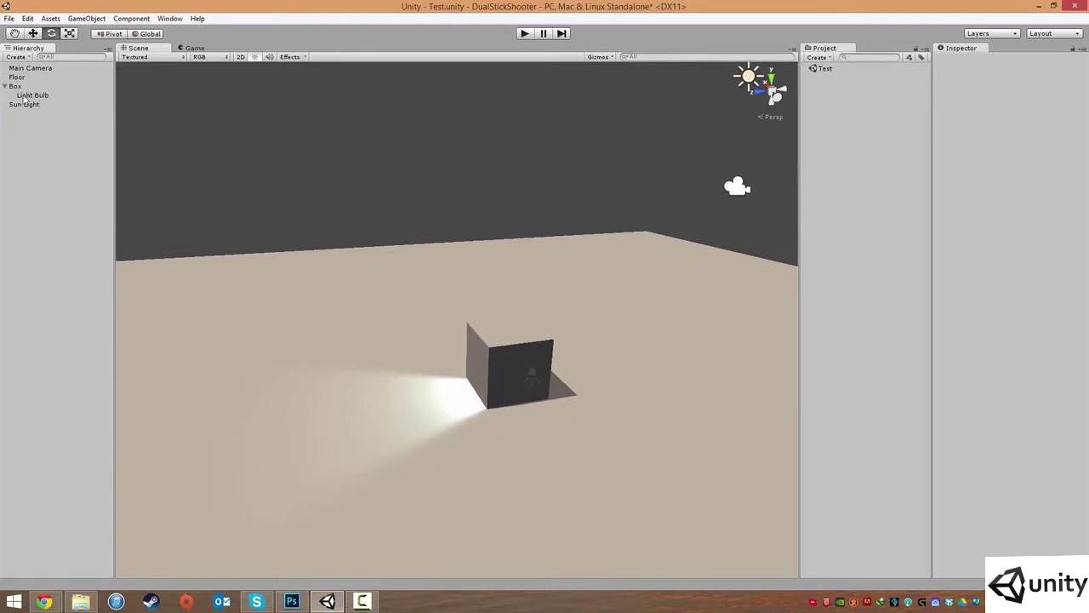
left_click(16, 86)
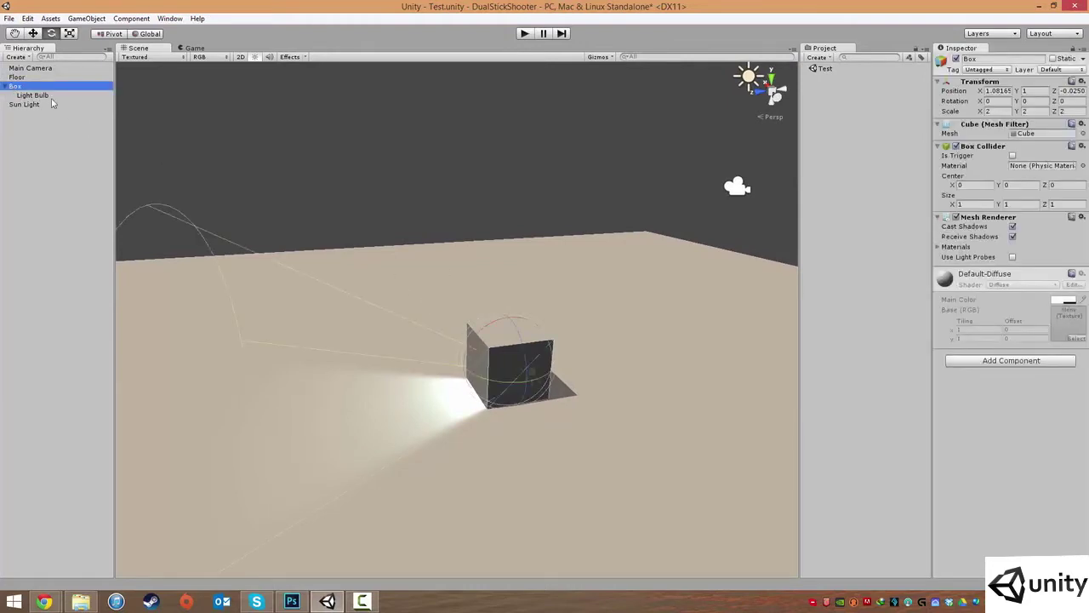
left_click(34, 97)
left_click(1058, 135)
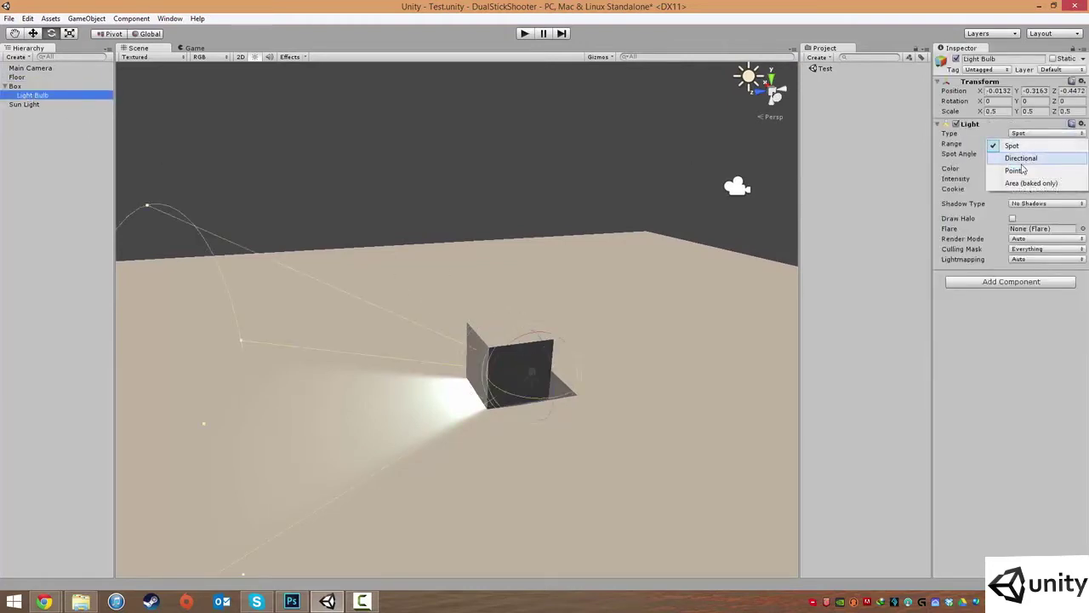
left_click(1021, 172)
Raise the Light Bulb above the box to about Y 1.14, centre it at about Z 0.02, and set its intensity to 1.02
key("w")
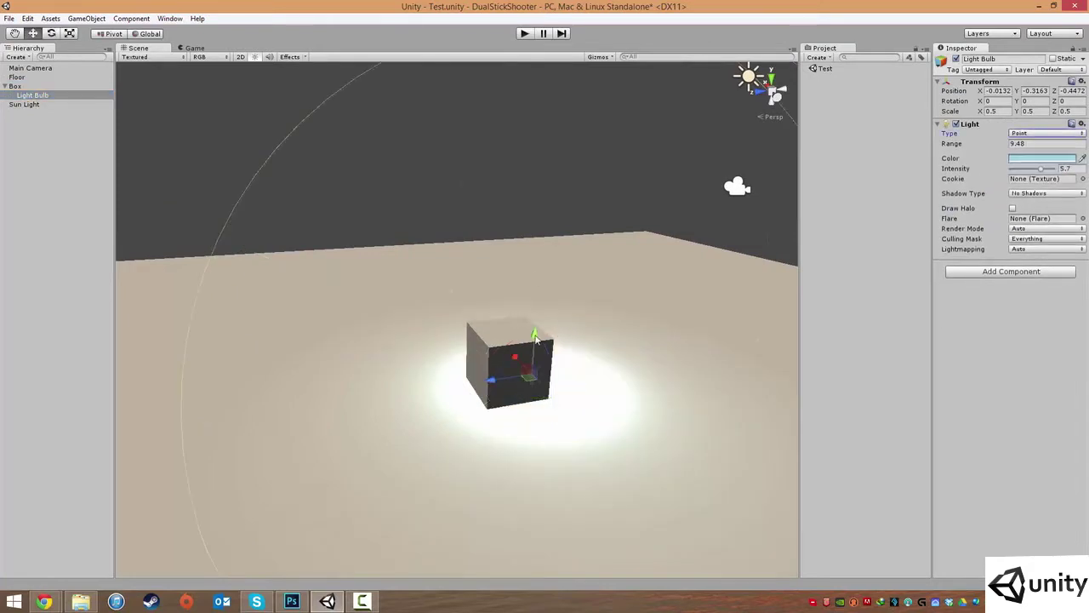
left_click_drag(538, 334, 539, 252)
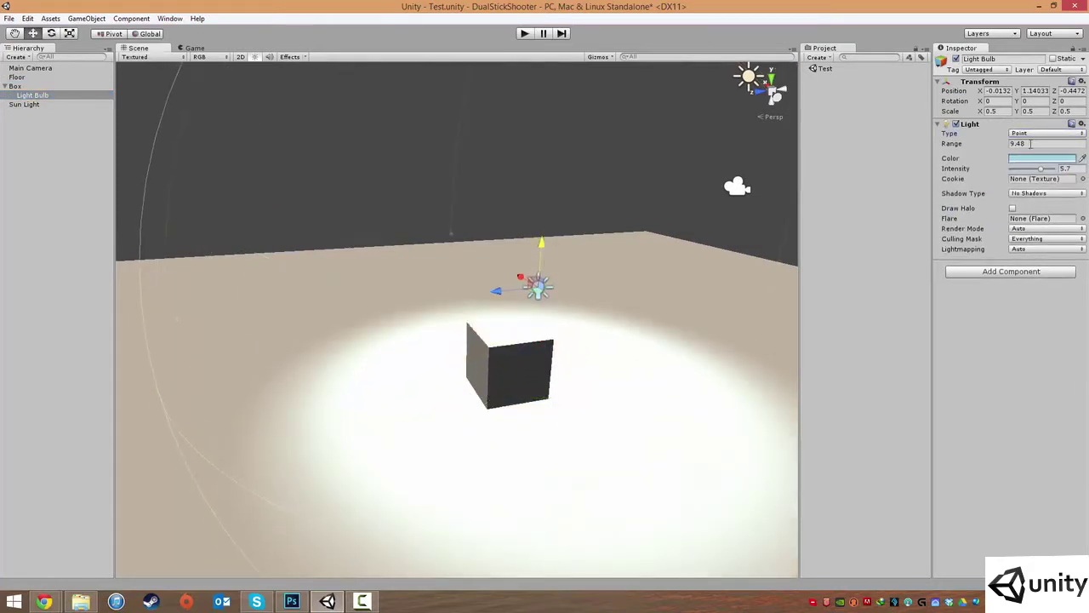
left_click_drag(957, 169, 864, 169)
left_click_drag(544, 256, 715, 426, "alt")
left_click_drag(545, 289, 473, 230)
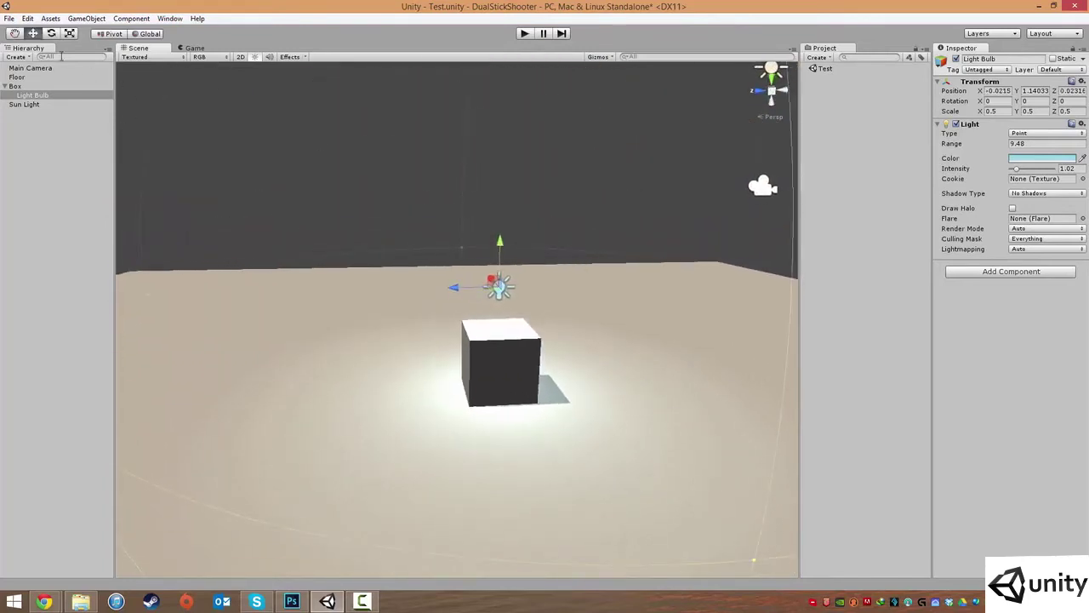
Rename the Box object as Player
left_click(17, 86)
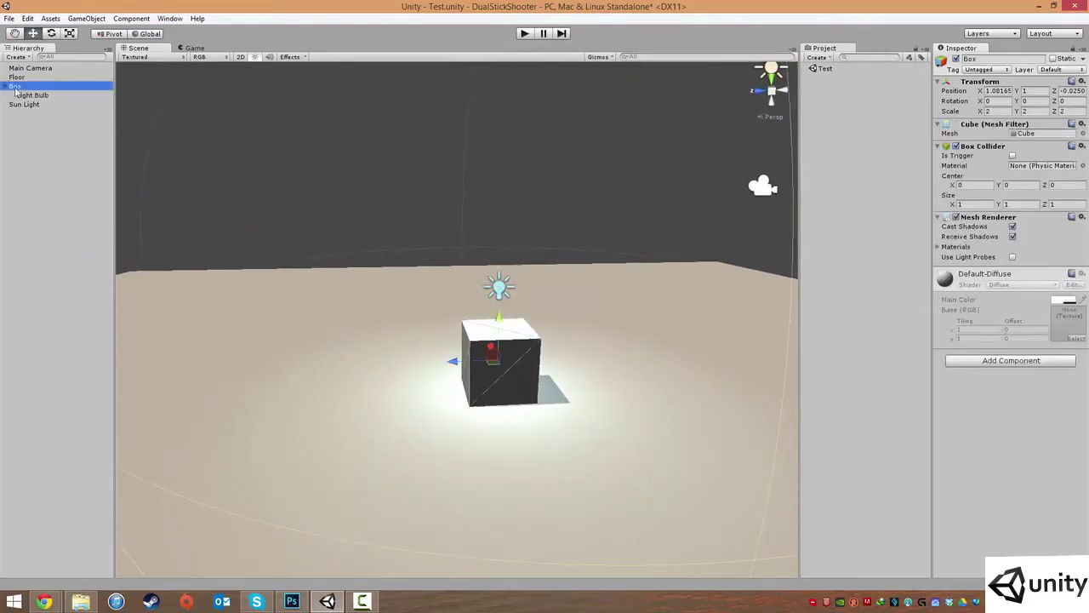
right_click(17, 88)
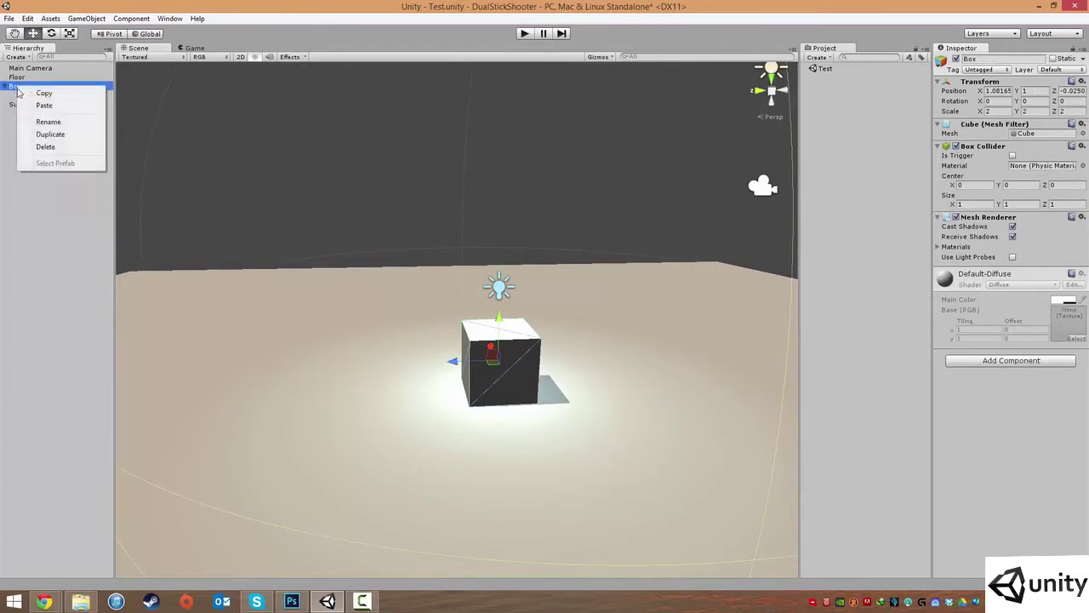
left_click(53, 125)
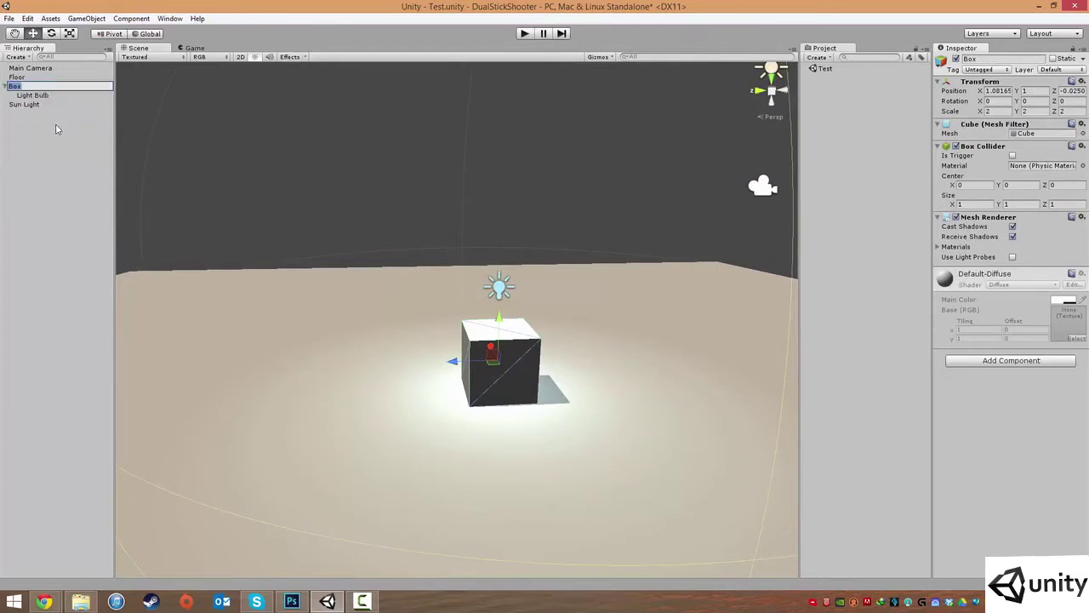
type("Player")
key("Return")
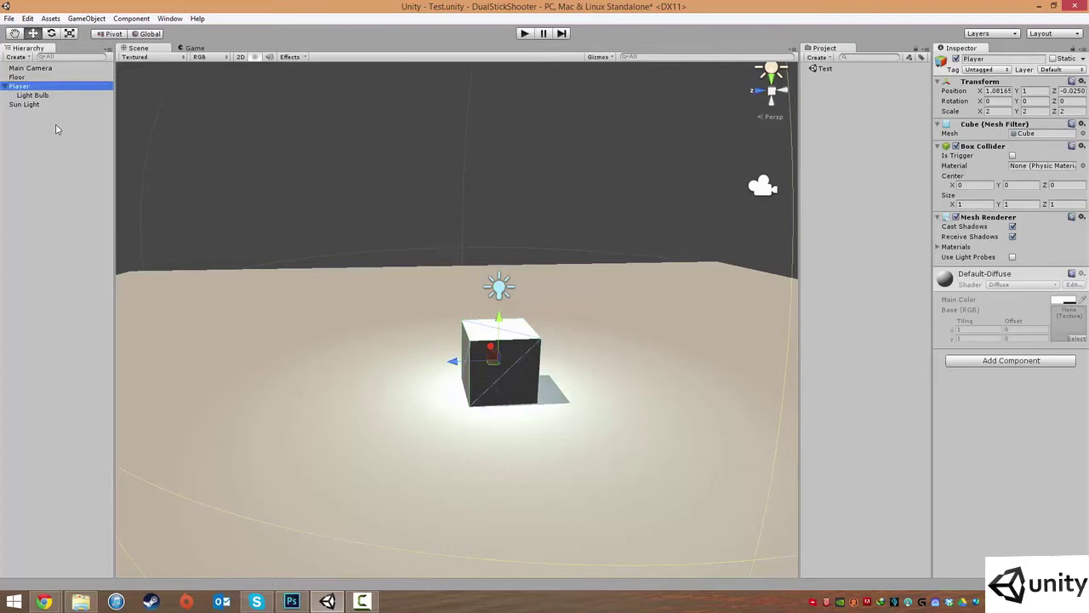
Move the Player across the floor to about X 0.38, Z 0.63
left_click_drag(494, 361, 475, 388)
left_click_drag(476, 388, 558, 406, "alt")
middle_click_drag(603, 412, 587, 402)
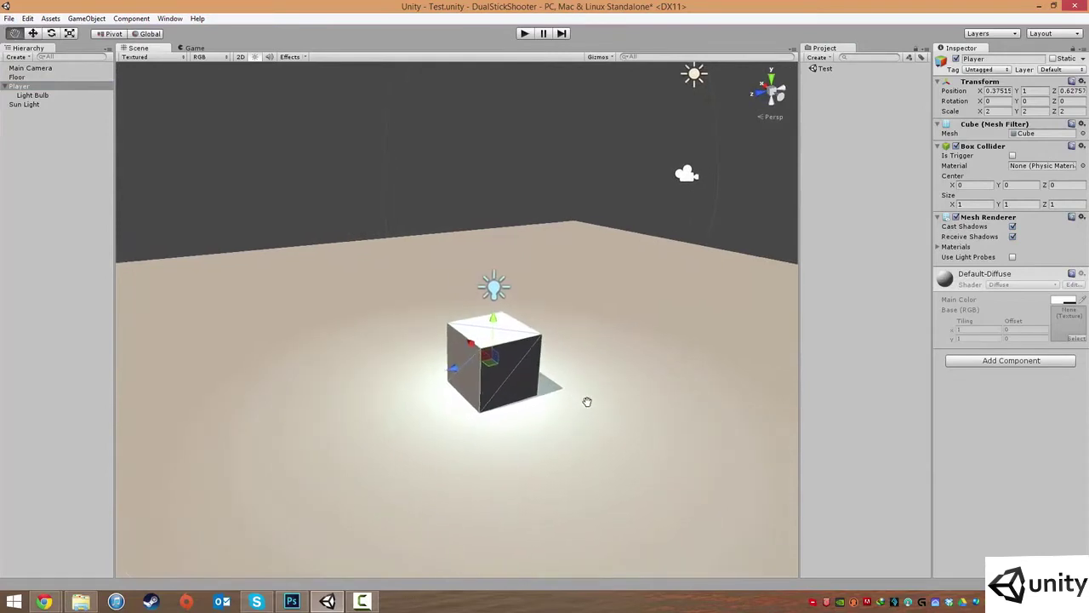
left_click_drag(588, 402, 586, 399, "alt")
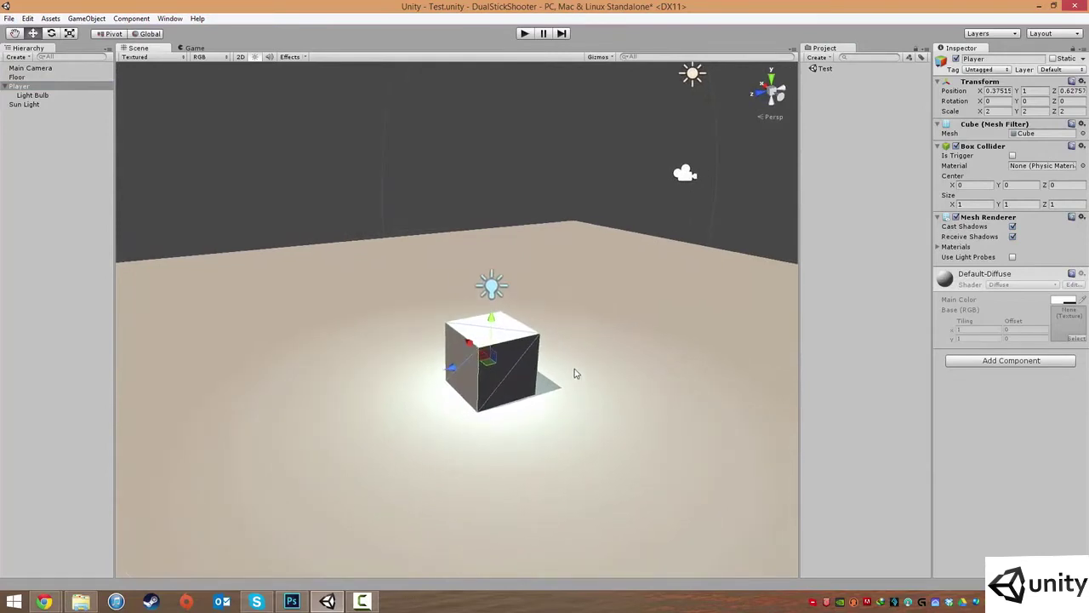
Add a cube to the scene and place it beside the Player at about X 0.33, Z 2.55
left_click(79, 17)
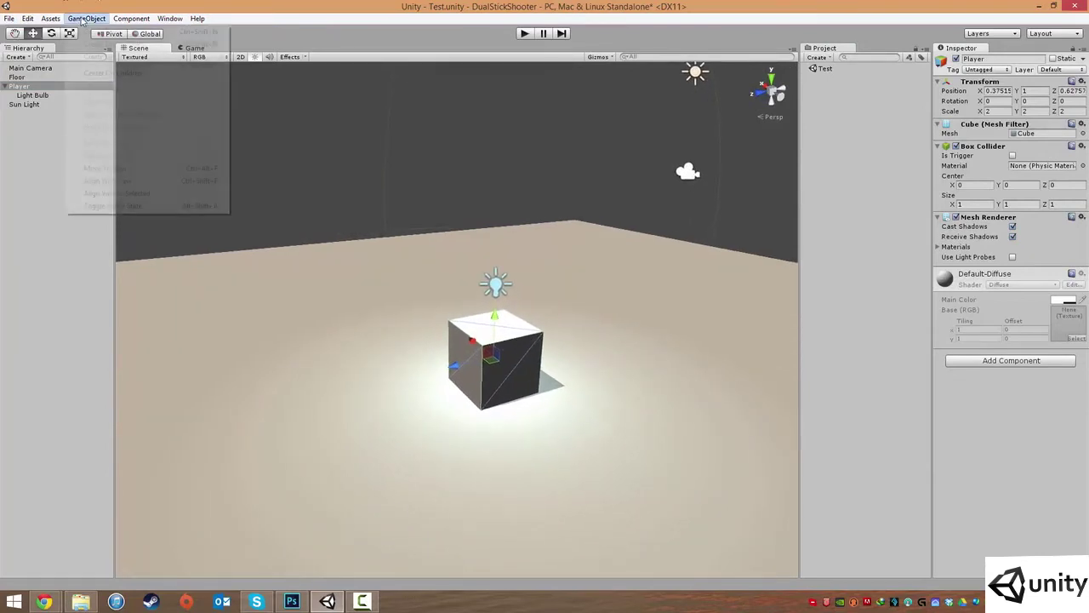
mouse_move(114, 57)
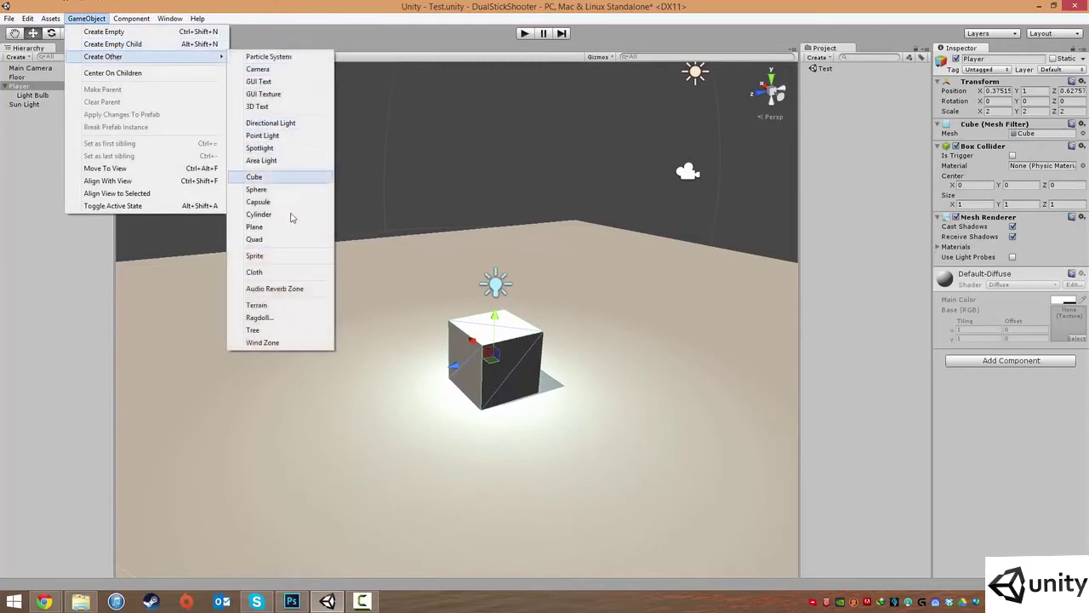
left_click(287, 176)
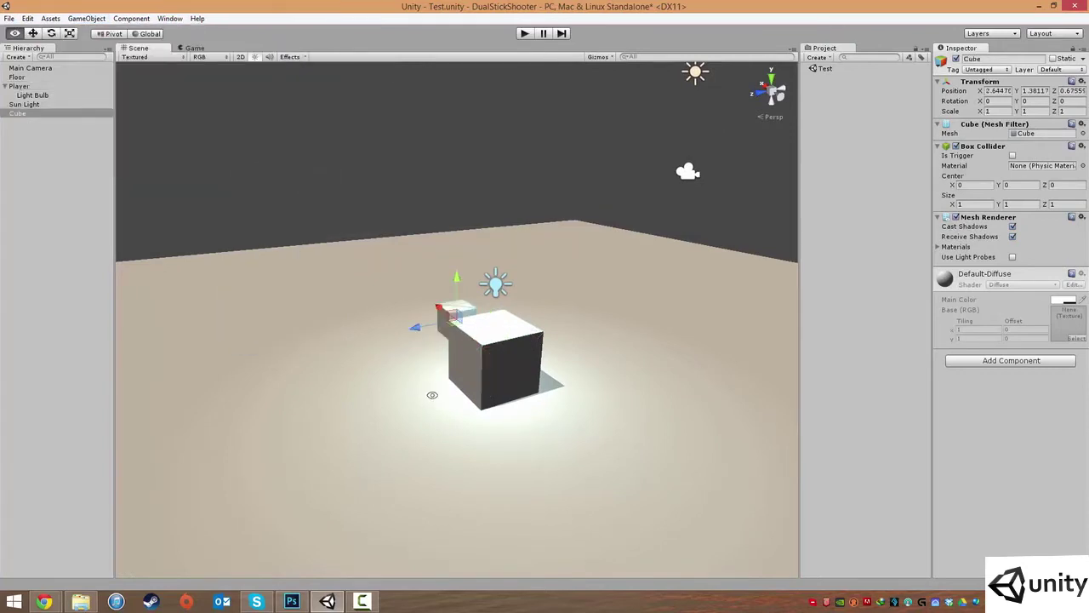
left_click_drag(435, 396, 661, 468, "alt")
left_click_drag(462, 325, 535, 355)
left_click_drag(605, 359, 256, 238, "alt")
scroll(484, 366, "up", 10)
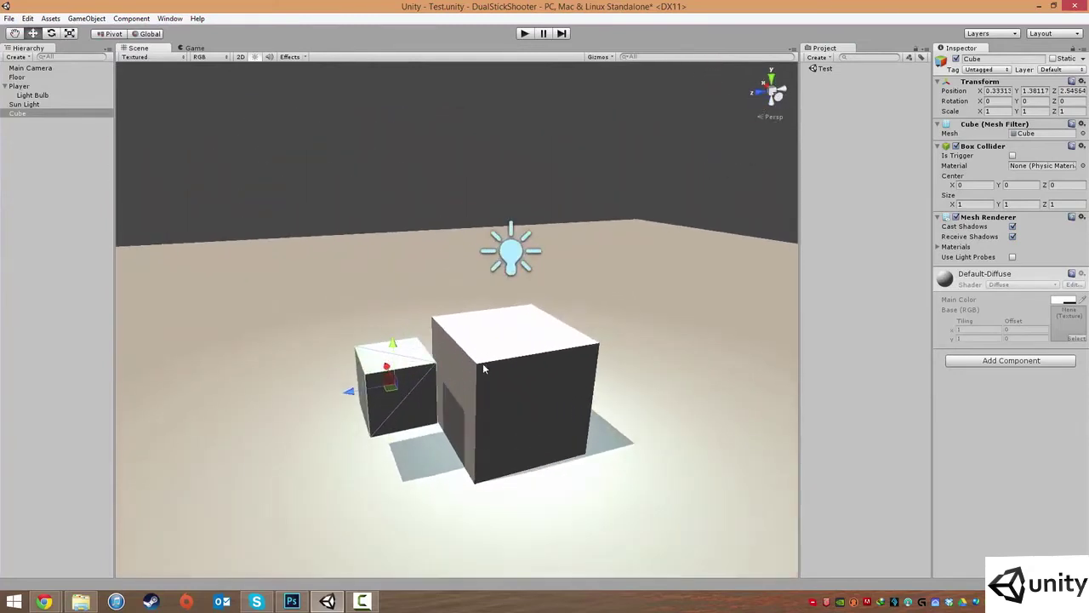
Scale the new cube down to a thin bar, about 0.26 in X and 0.26 in Y
left_click_drag(485, 367, 482, 353, "alt")
middle_click_drag(483, 353, 529, 335)
left_click(70, 34)
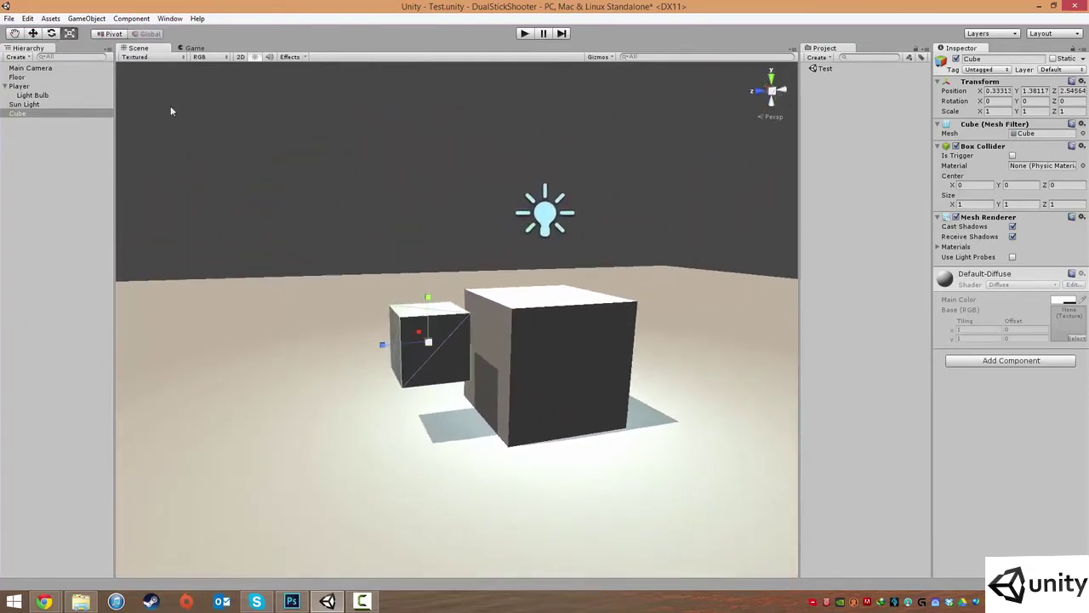
left_click_drag(429, 299, 623, 407)
left_click_drag(514, 356, 431, 285)
Move the bar against the Player's front face, at about X -0.29, Y 1.09, Z 2.07
left_click_drag(498, 320, 417, 311, "alt")
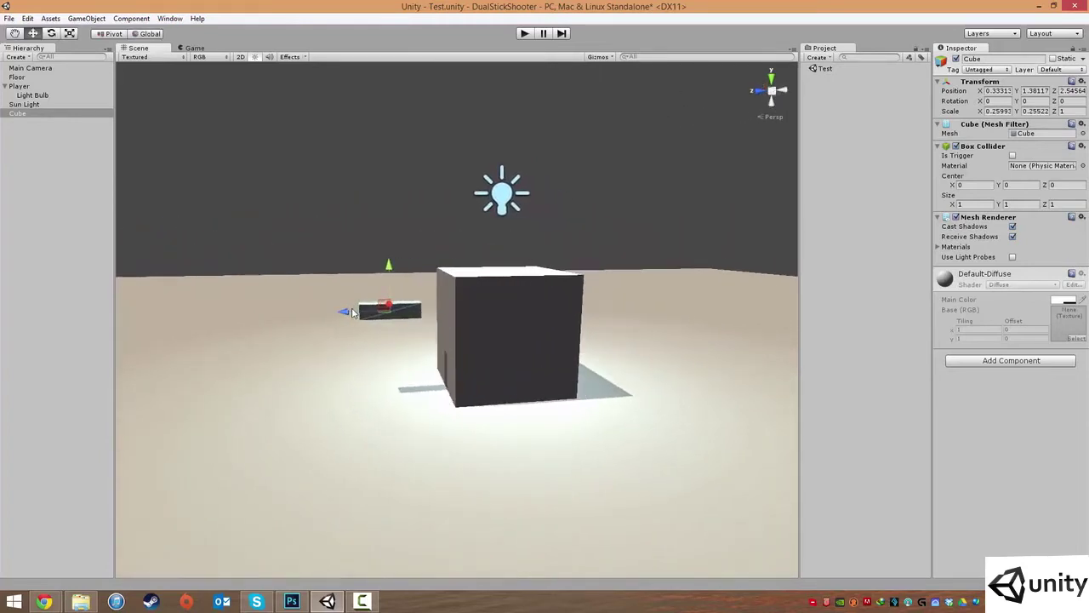
left_click_drag(352, 313, 609, 318)
left_click_drag(541, 299, 418, 361)
Thin the bar further to a scale of about 0.15 in X and 0.16 in Y
scroll(412, 353, "up", 5)
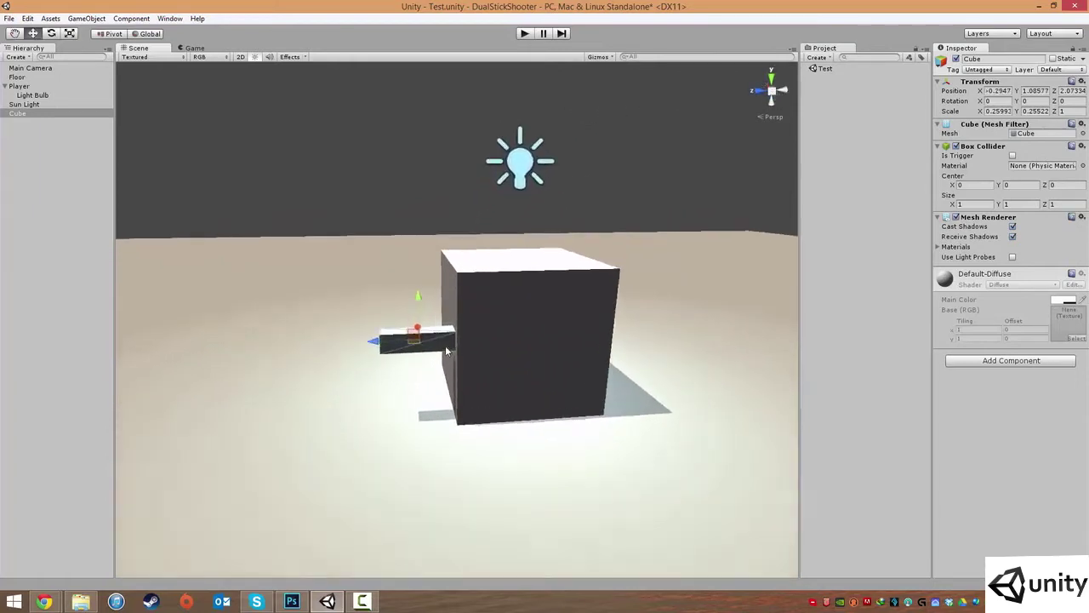
key("r")
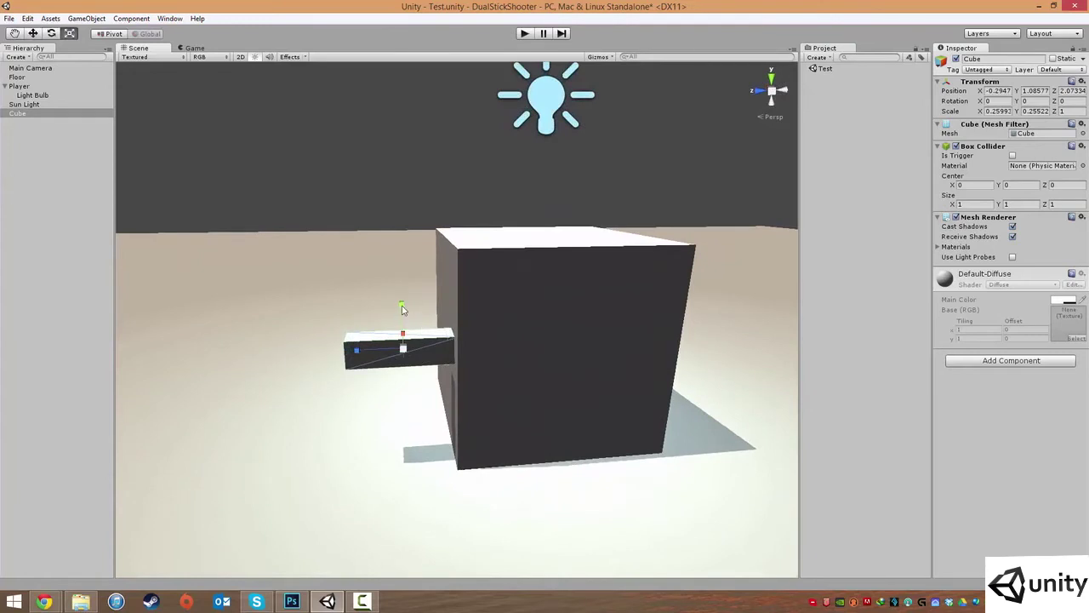
left_click_drag(402, 304, 542, 325)
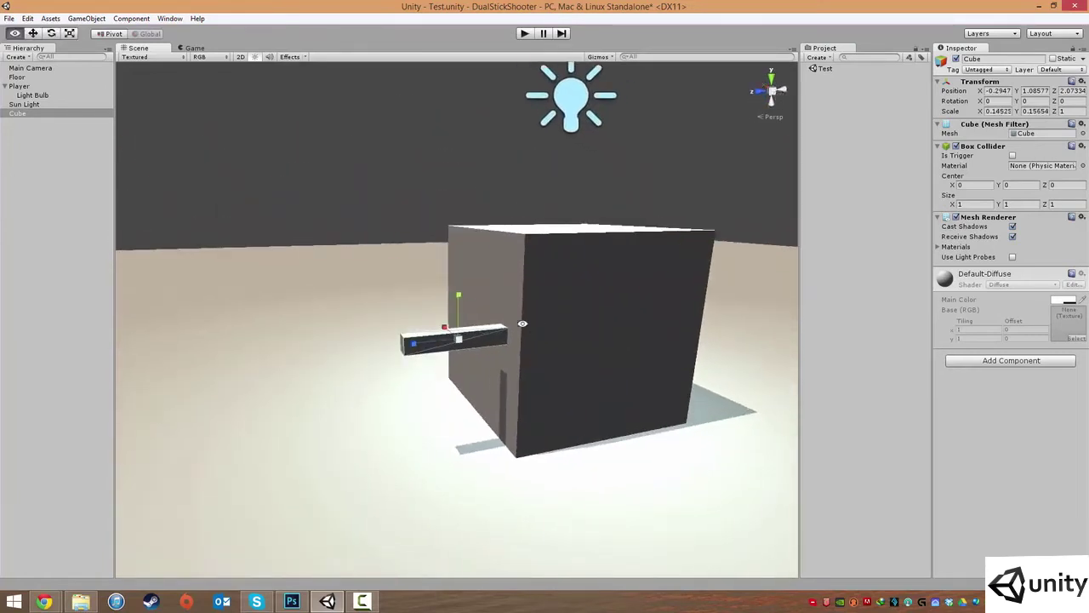
Push the bar along Z into the Player's front face, to about Z 1.90
scroll(498, 318, "up", 8)
scroll(541, 333, "down", 5)
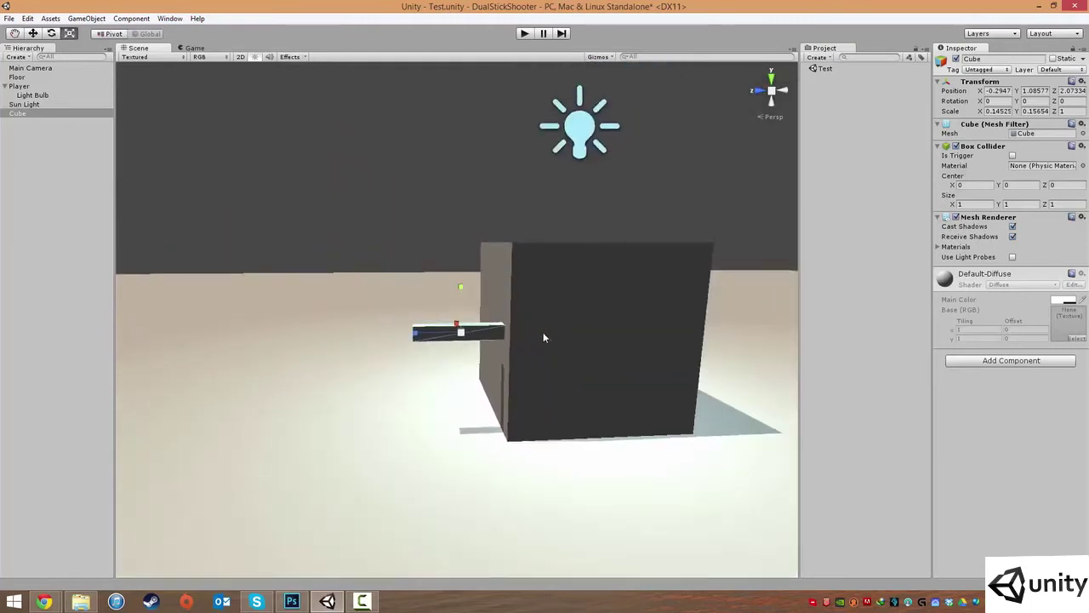
mouse_move(545, 338)
left_mouse_down("alt")
mouse_move(685, 324)
mouse_move(707, 348)
mouse_move(539, 333)
left_mouse_up("alt")
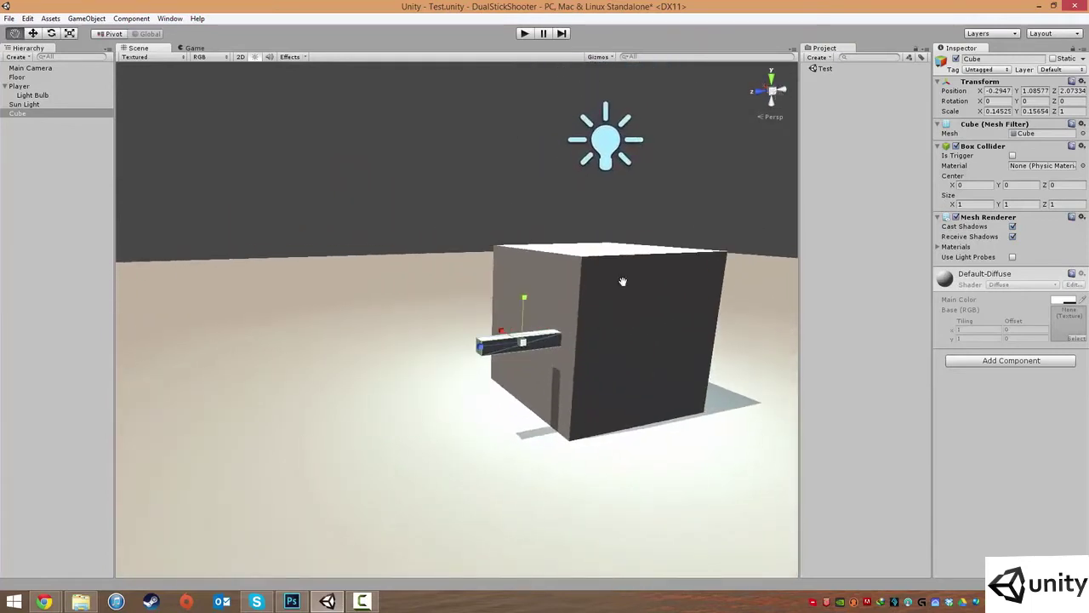
middle_click_drag(622, 282, 572, 286)
right_click_drag(587, 306, 598, 433, "alt")
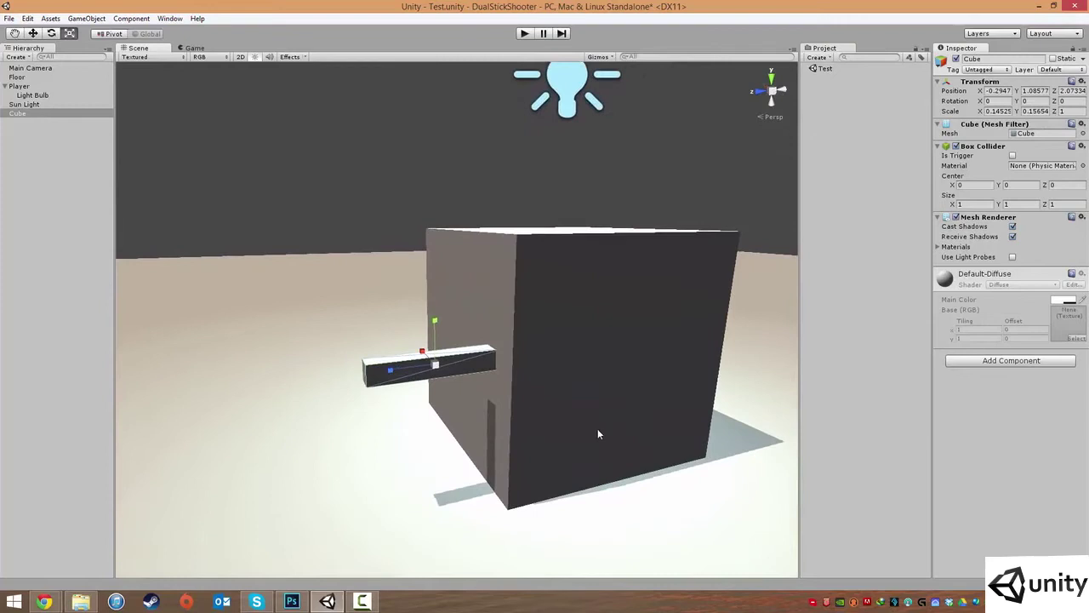
middle_click_drag(599, 433, 593, 401)
left_click_drag(593, 400, 555, 392, "alt")
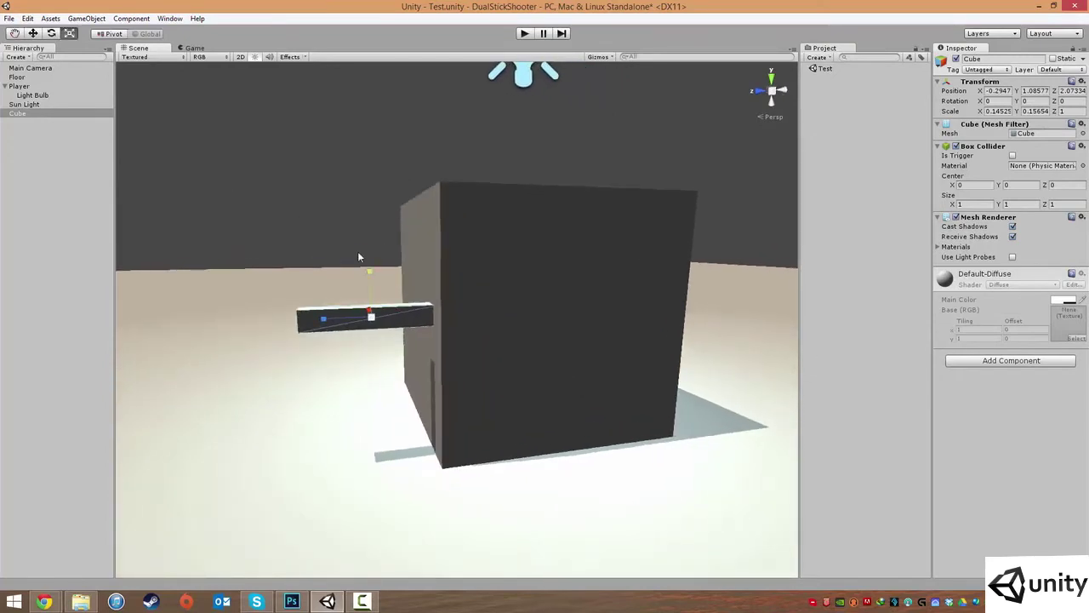
left_click_drag(462, 301, 371, 344, "alt")
key("w")
left_click(370, 341)
left_click(370, 340)
Rename the bar cube as Gun and make it a child of Player
right_click(17, 115)
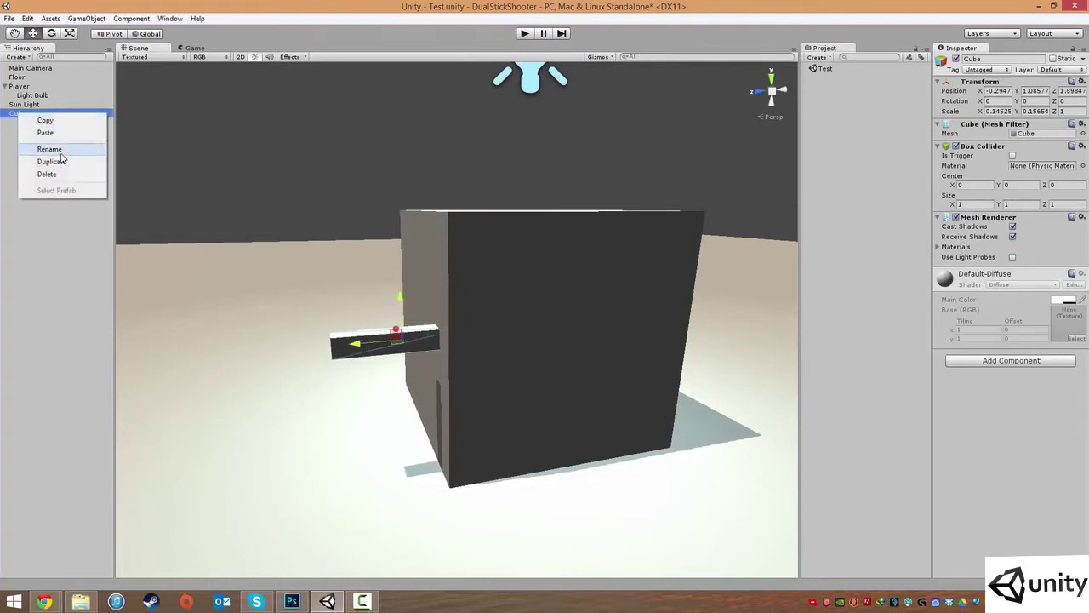
left_click(60, 152)
type("Gun")
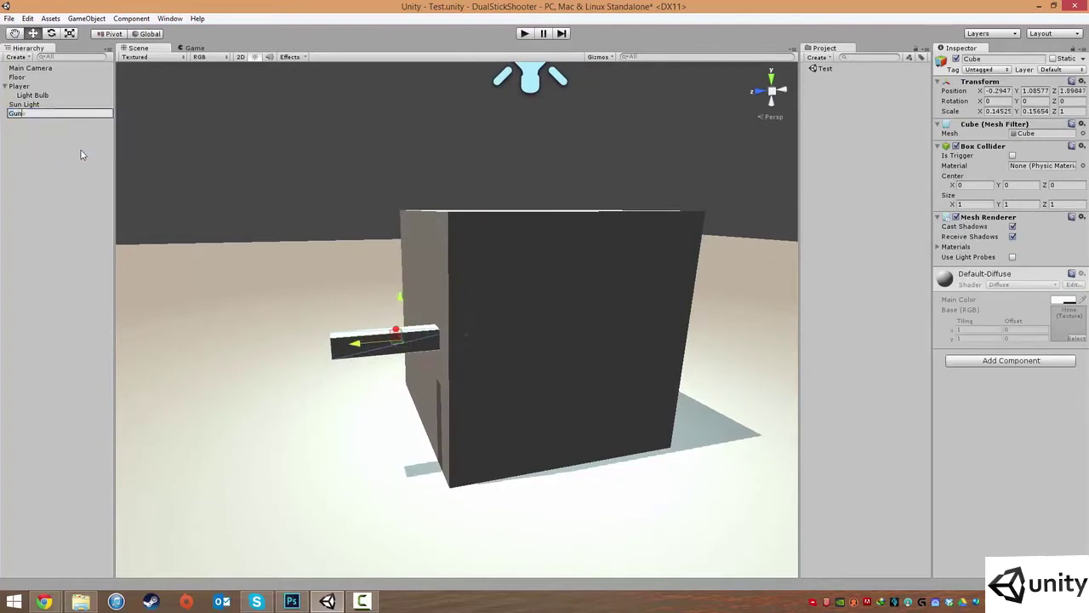
key("Return")
left_click_drag(21, 114, 34, 91)
Move the Player along its Z axis to test the attached gun, and inspect the model from the front
left_click(29, 86)
key("f")
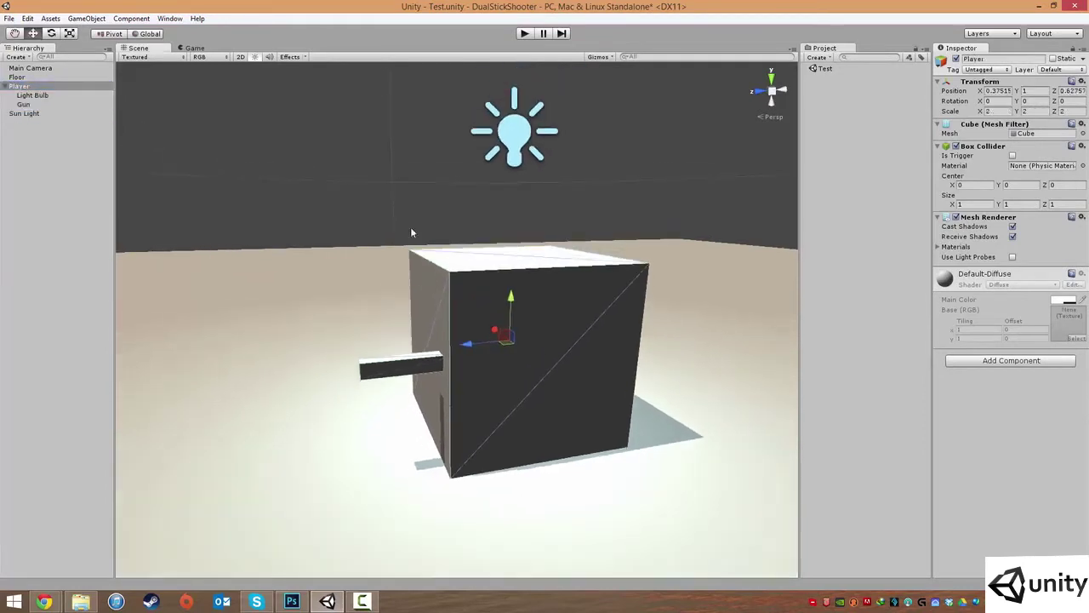
mouse_move(489, 340)
left_mouse_down()
mouse_move(572, 336)
mouse_move(417, 348)
mouse_move(574, 340)
mouse_move(382, 320)
mouse_move(507, 378)
mouse_move(489, 339)
mouse_move(469, 340)
left_mouse_up()
left_click(379, 184)
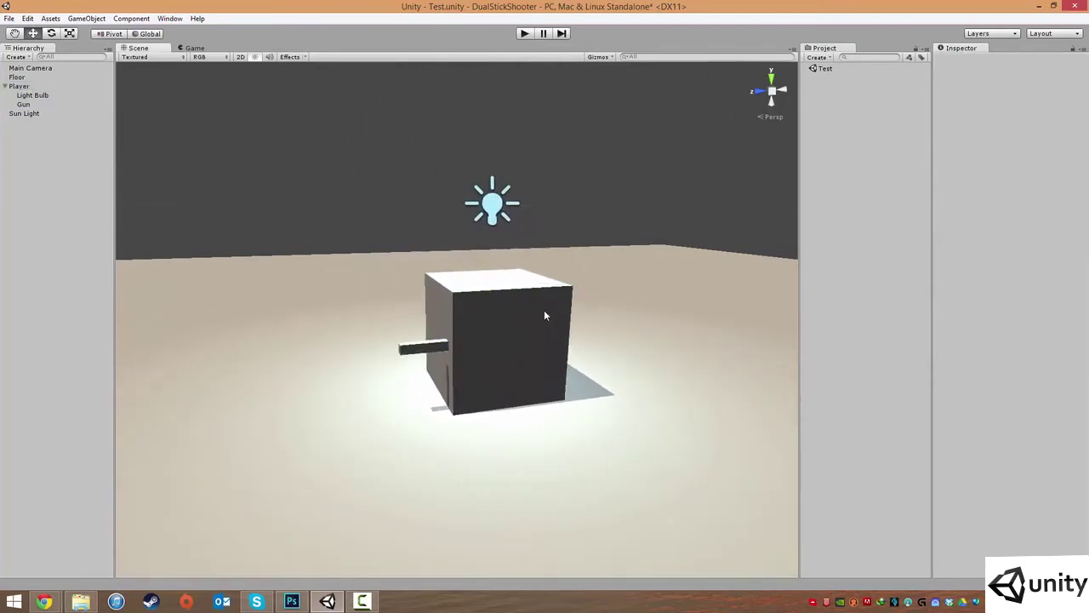
left_click_drag(560, 339, 475, 325, "alt")
right_click_drag(584, 316, 501, 408, "alt")
left_click_drag(434, 387, 487, 364, "alt")
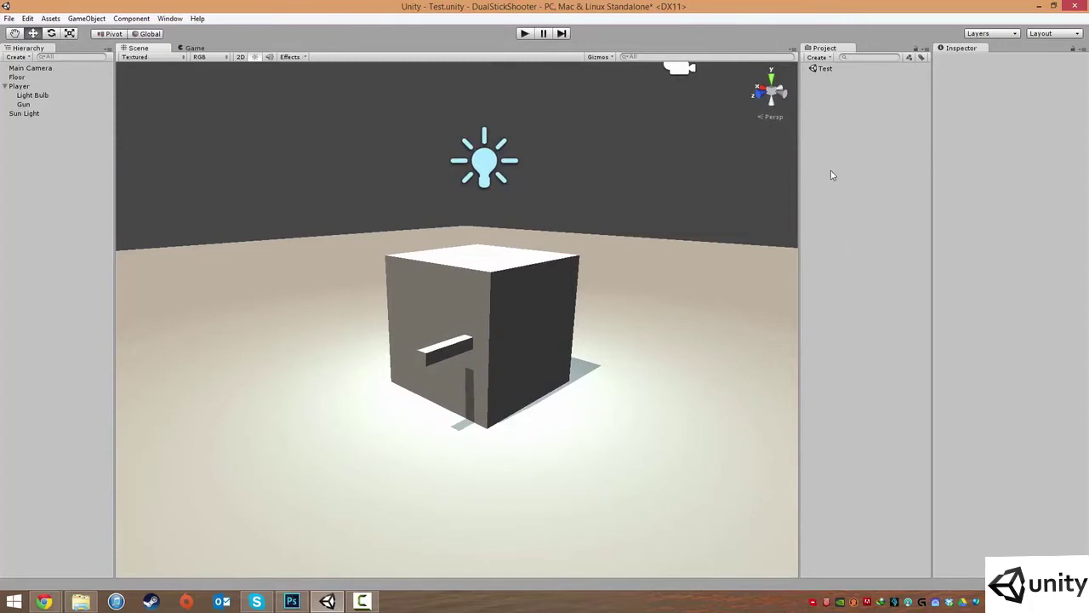
Collapse the Player's children and create a new material named M_Player in the project
left_click(4, 86)
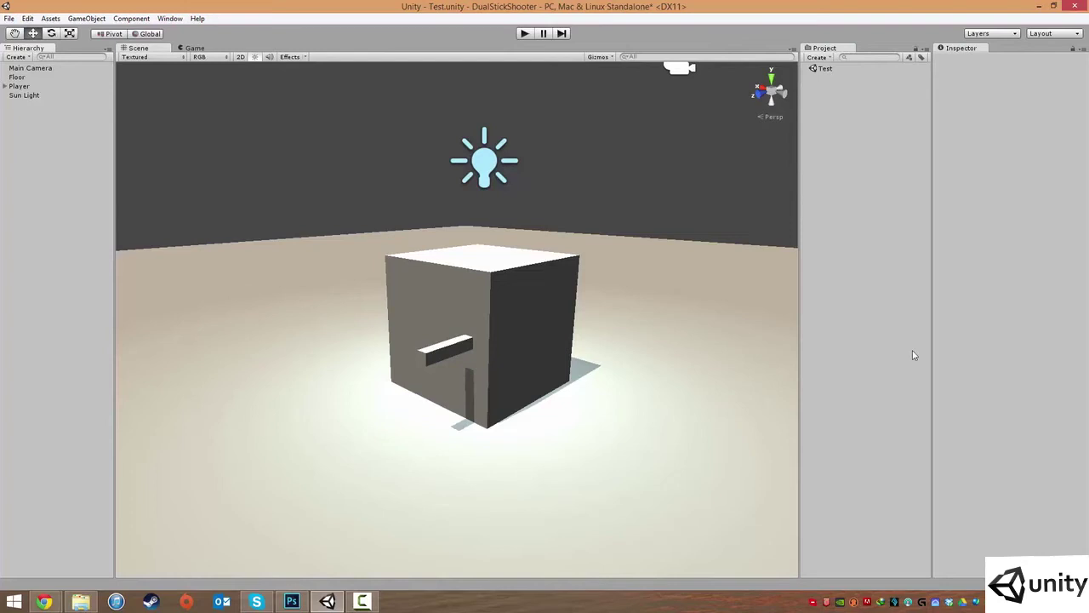
right_click(857, 128)
mouse_move(879, 136)
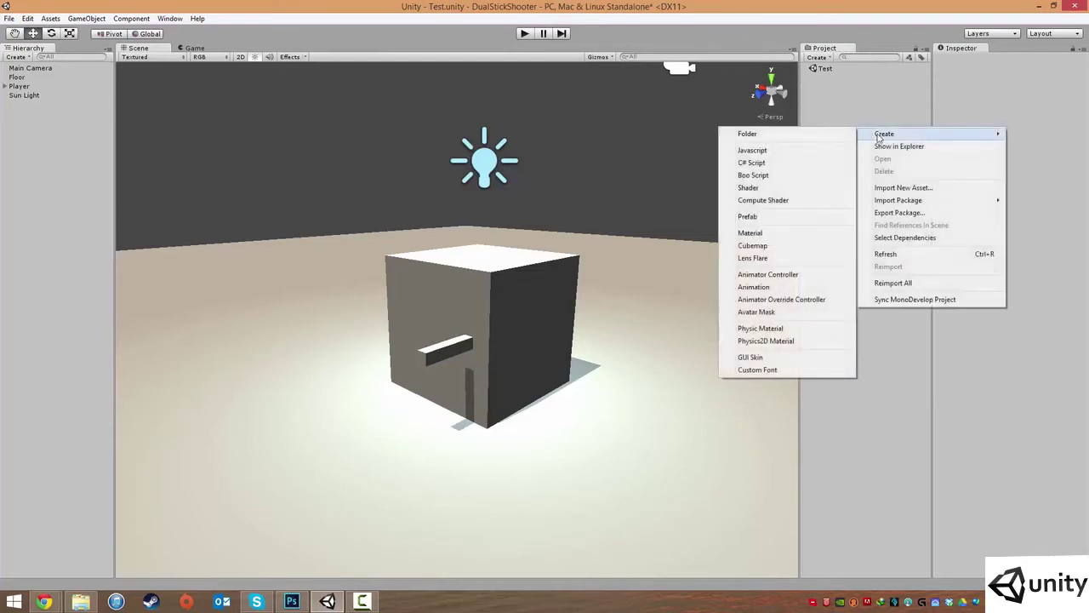
left_click(752, 234)
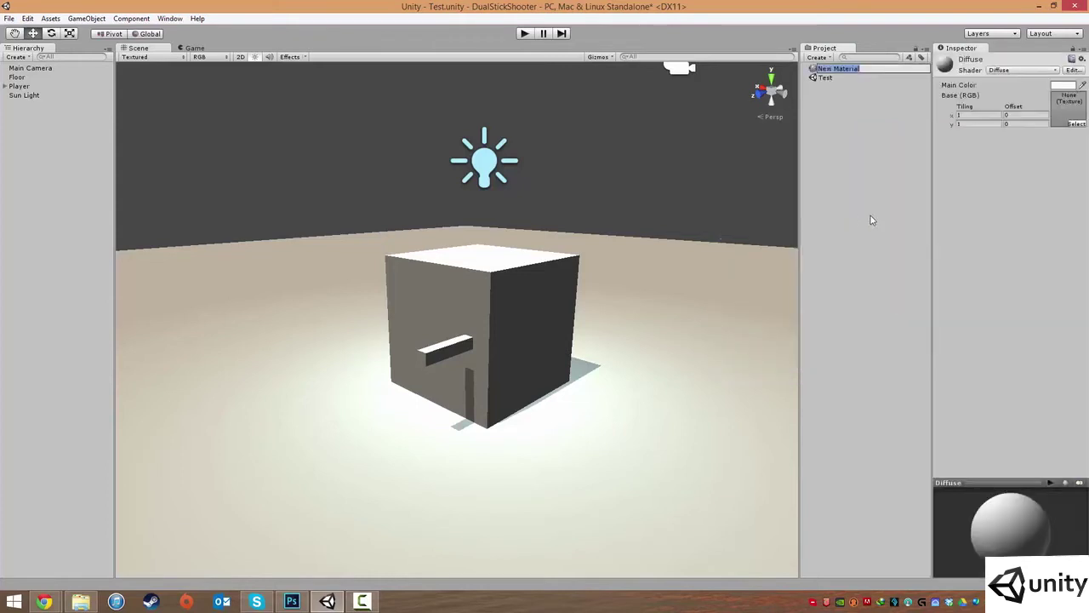
type("M_Player")
key("Return")
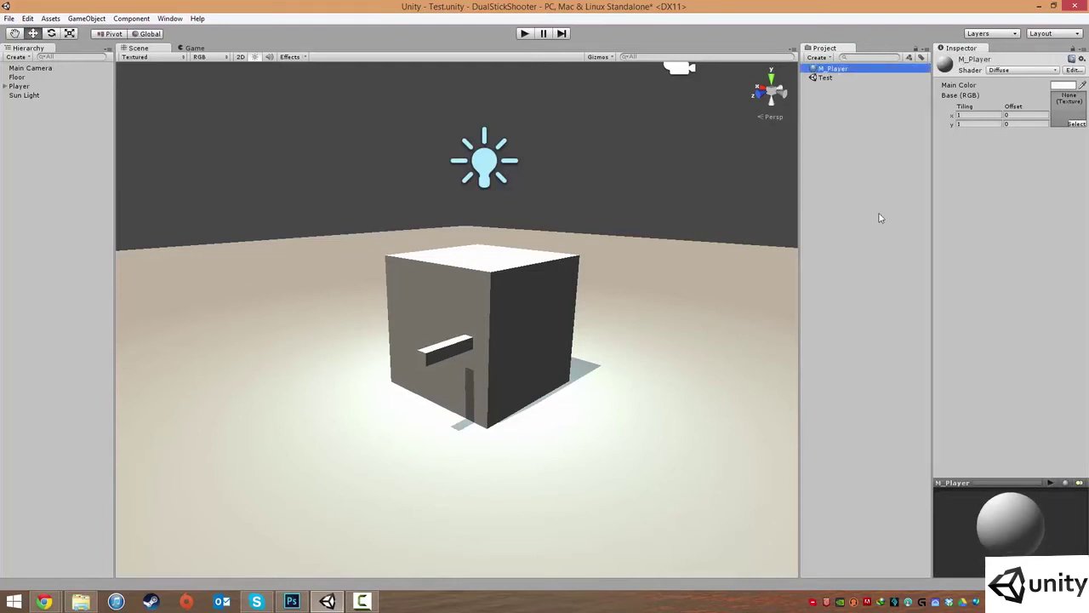
Switch the M_Player material to the Specular shader and set its main color to a strong blue
left_click(1022, 71)
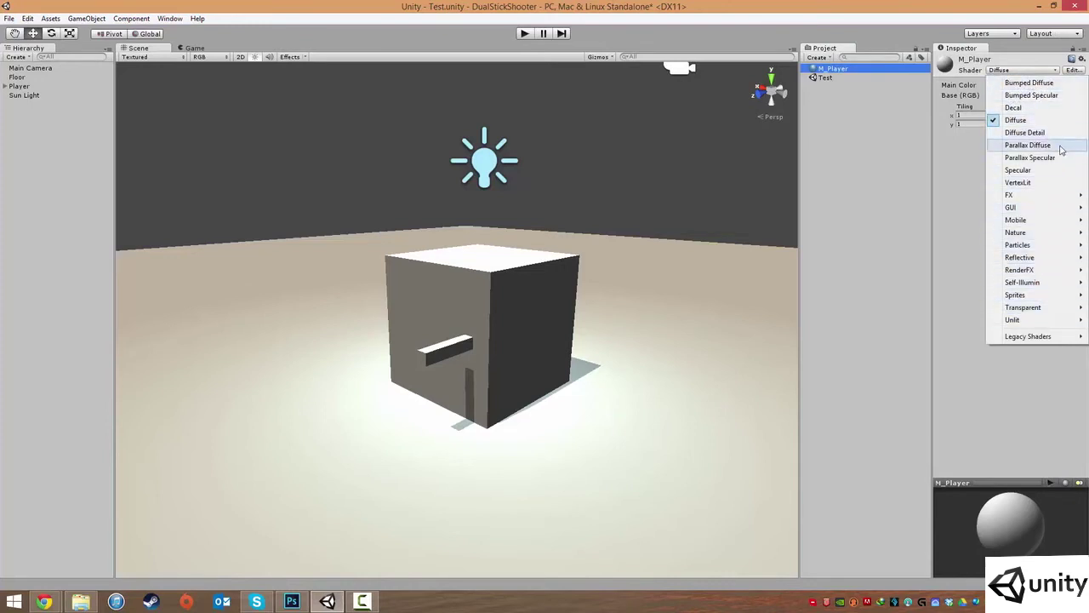
left_click(1026, 172)
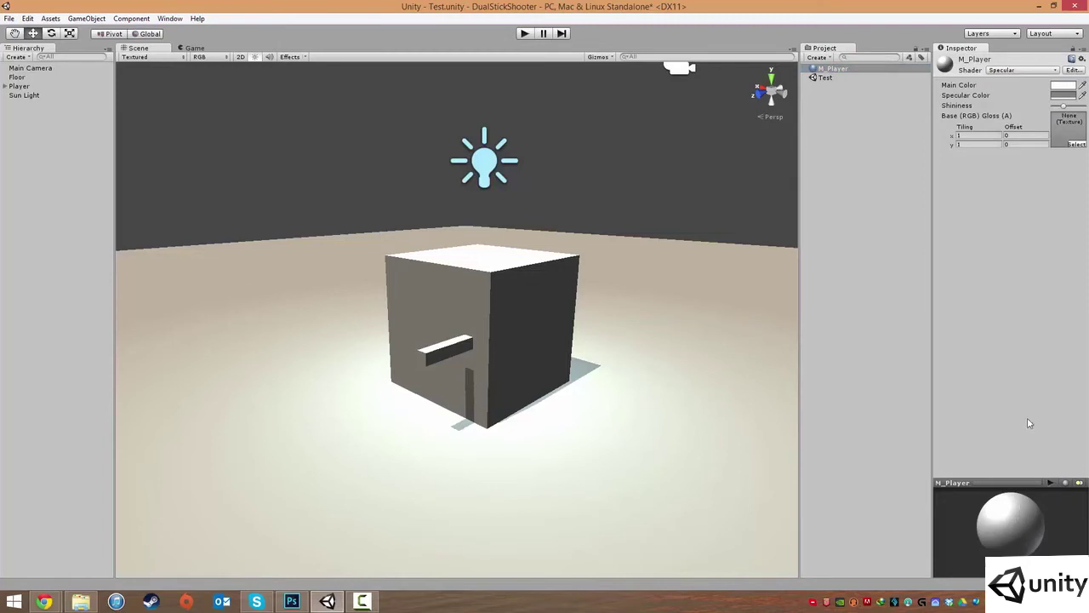
left_click(1061, 88)
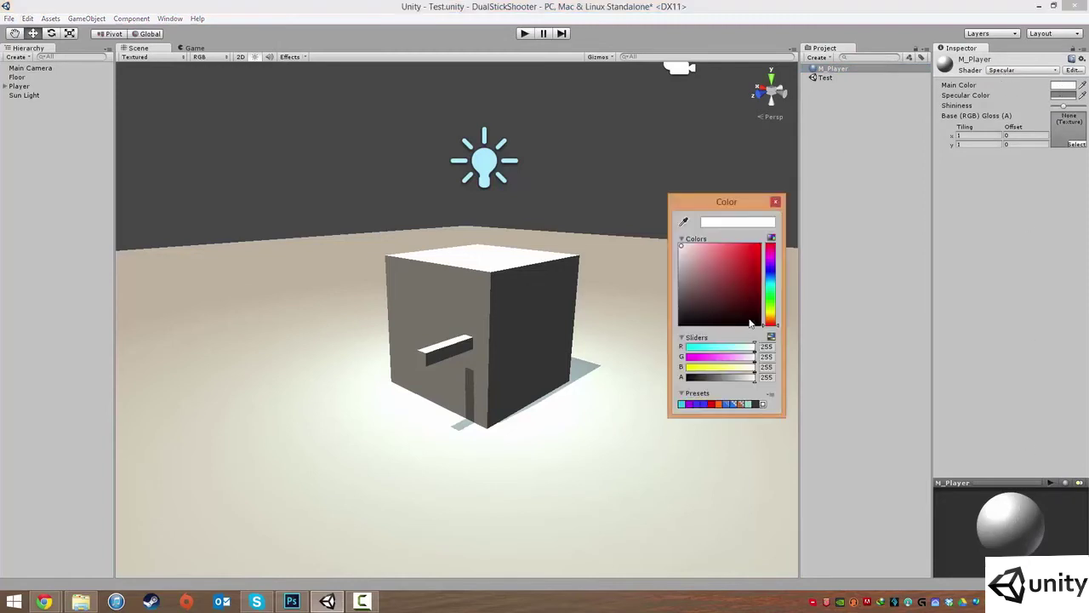
left_click_drag(773, 305, 772, 274)
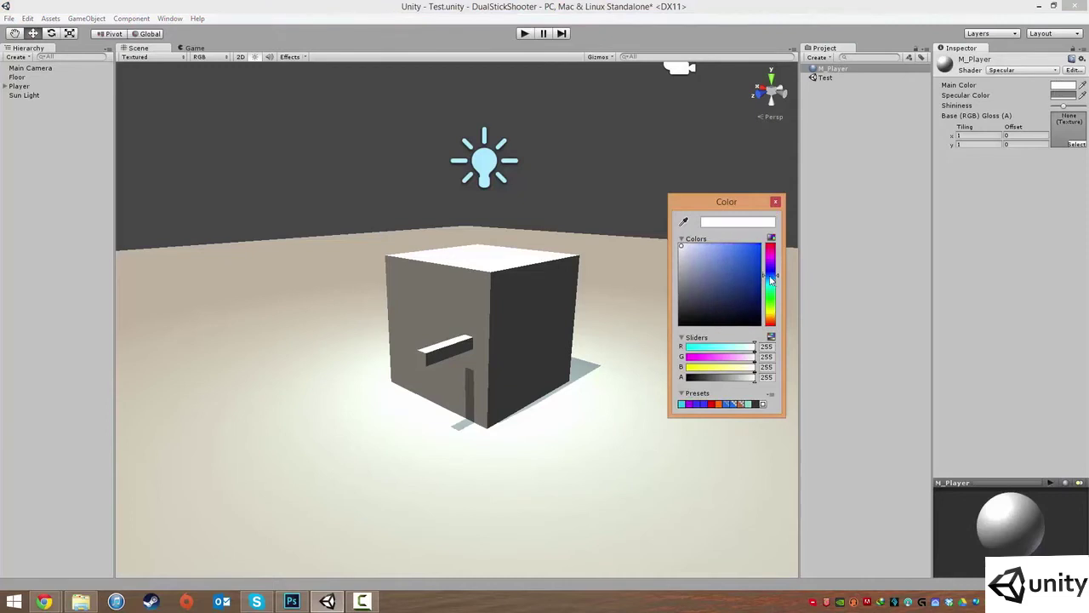
left_click(749, 257)
left_click(775, 202)
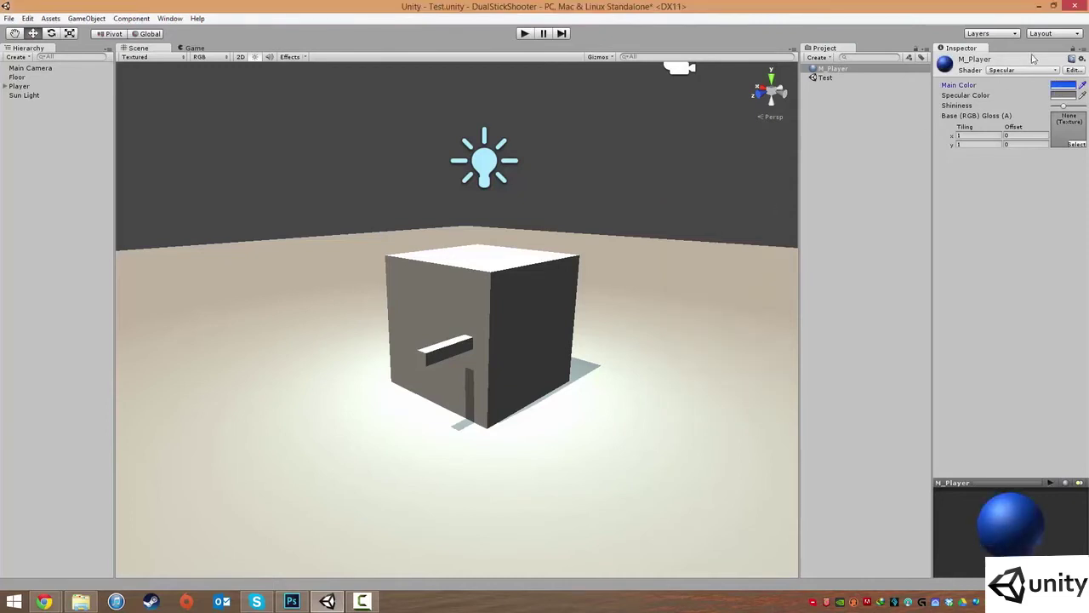
Set M_Player's specular color to a bright cyan and try higher and lower shininess amounts, ending near the middle
left_click(1063, 95)
mouse_move(740, 289)
left_mouse_down()
mouse_move(757, 254)
mouse_move(776, 298)
mouse_move(776, 285)
left_mouse_up()
left_click_drag(746, 253, 755, 249)
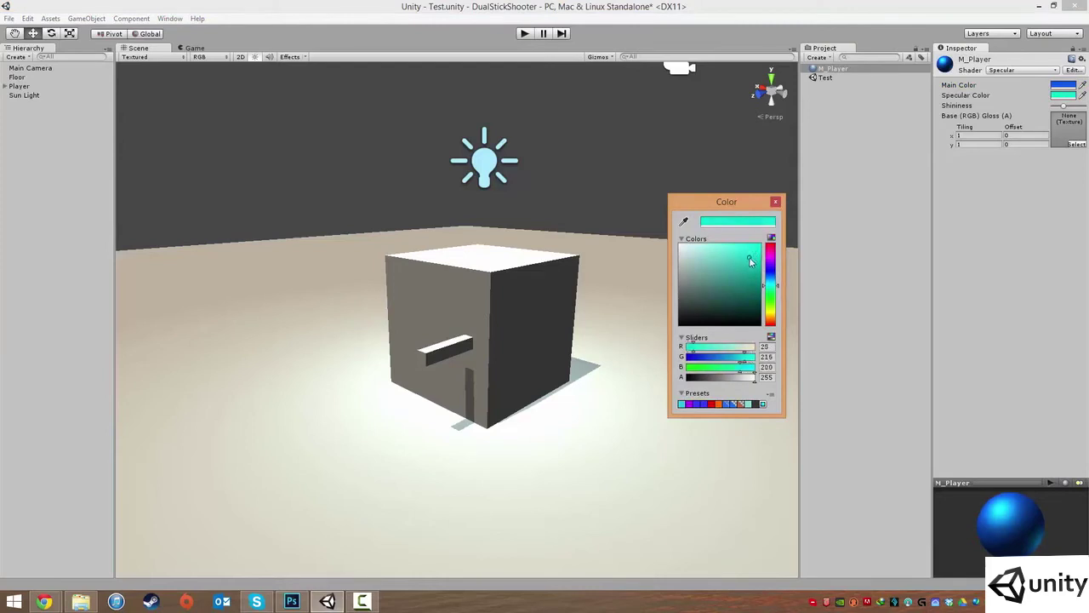
left_click(776, 202)
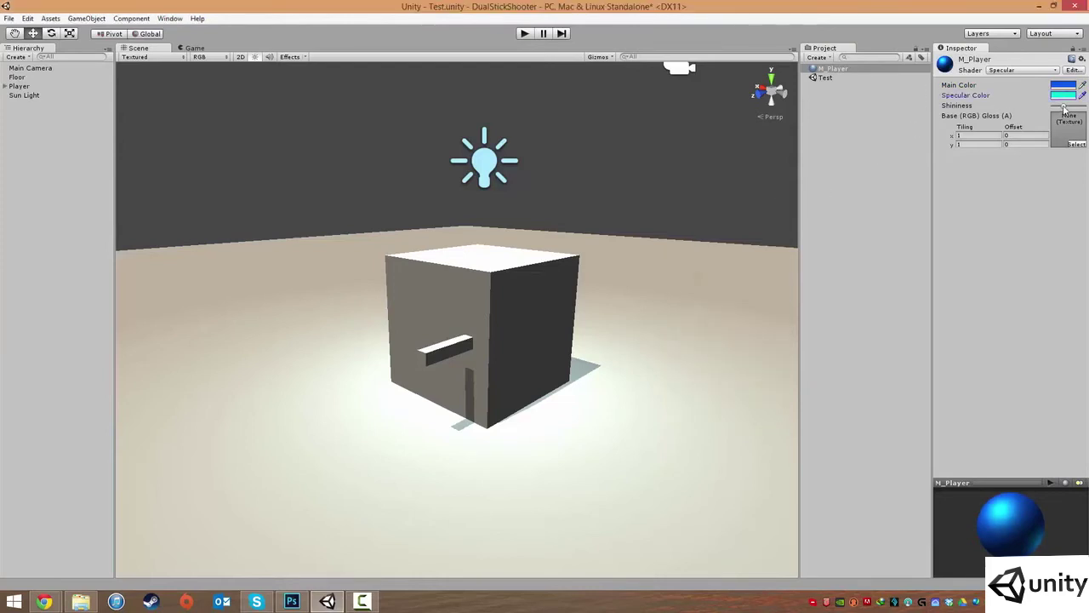
mouse_move(1064, 109)
left_mouse_down()
mouse_move(1052, 108)
mouse_move(1079, 109)
left_mouse_up()
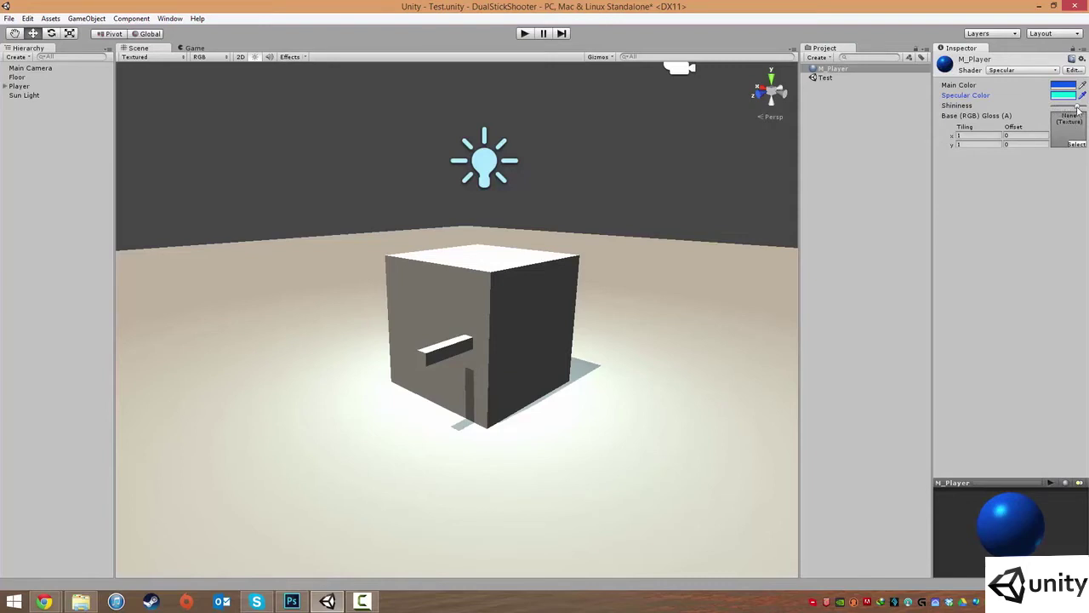
left_click_drag(1075, 107, 1054, 107)
Apply the M_Player material to the Player cube in the scene
left_click(825, 113)
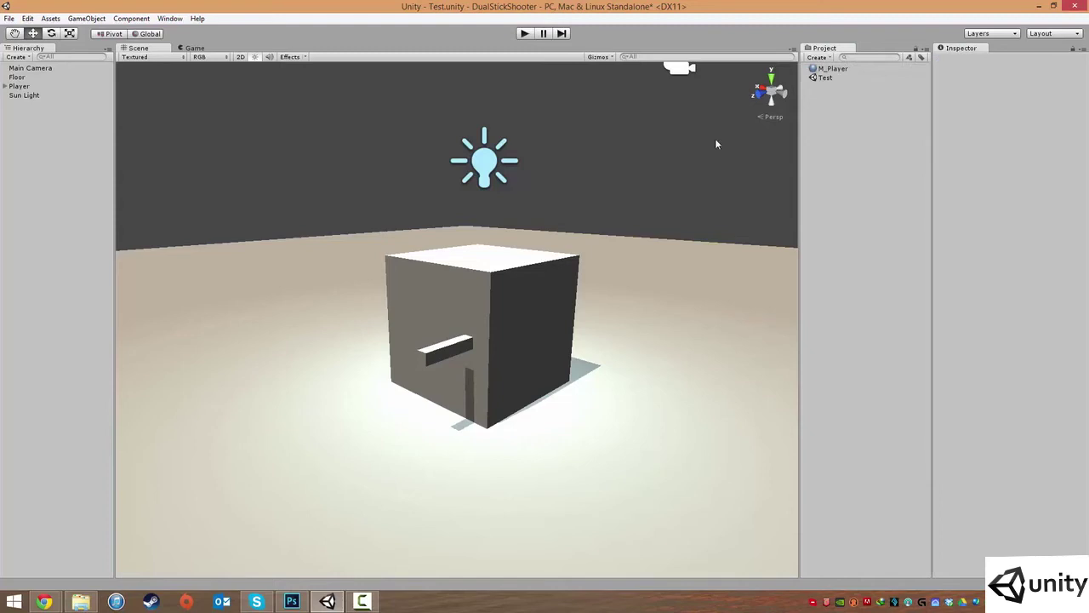
left_click_drag(619, 189, 671, 240, "alt")
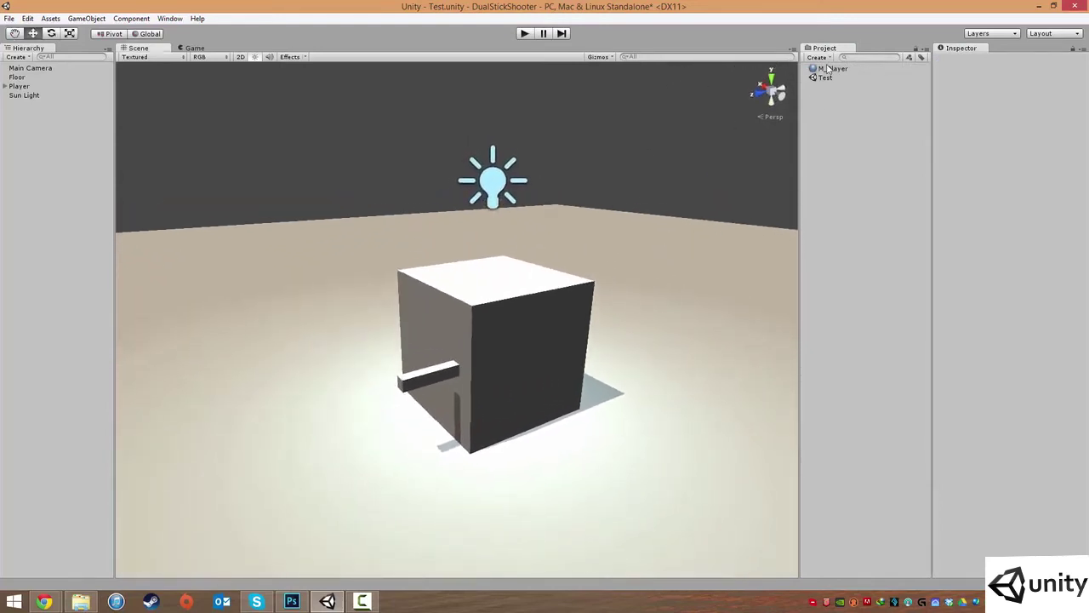
left_click_drag(828, 68, 393, 305)
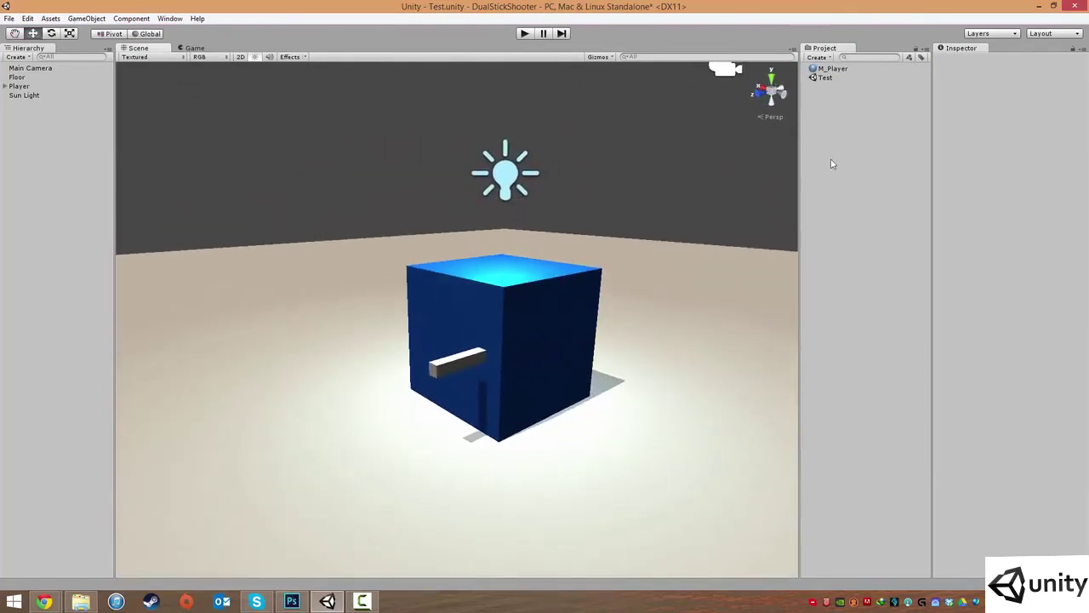
Create a second material in the project and name it M_Gun
right_click(838, 121)
mouse_move(861, 122)
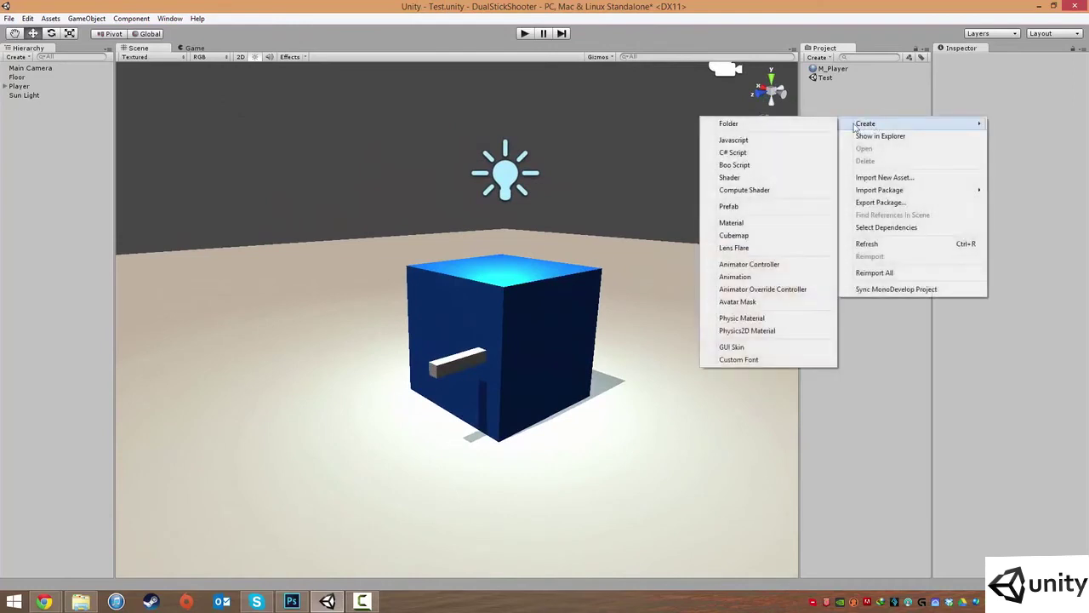
left_click(753, 224)
type("M_Gun")
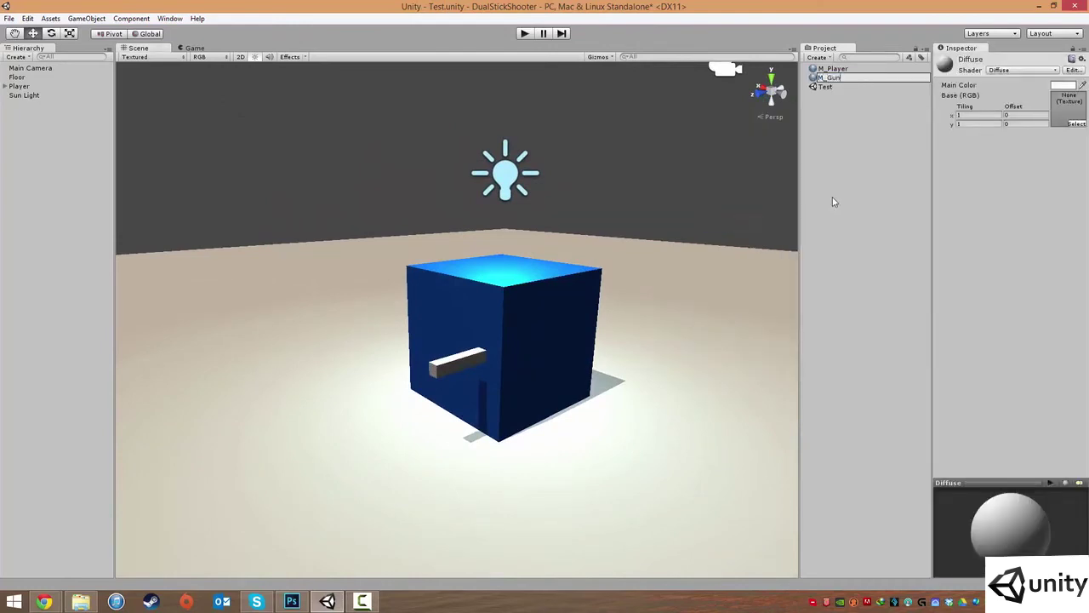
key("Return")
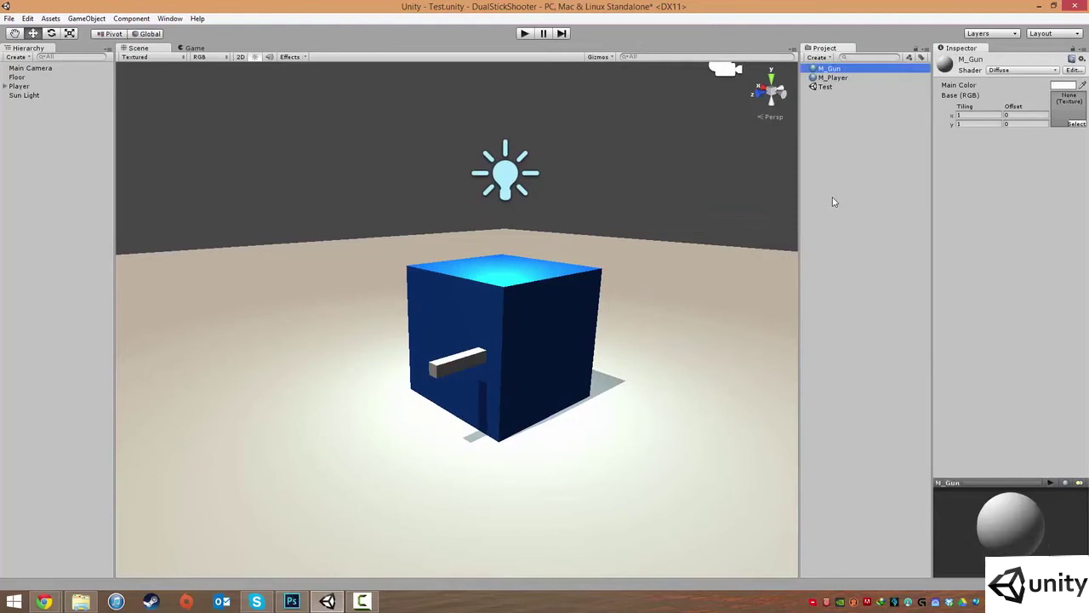
Switch M_Gun to the Specular shader and set its main color to a dark grey
left_click(1026, 71)
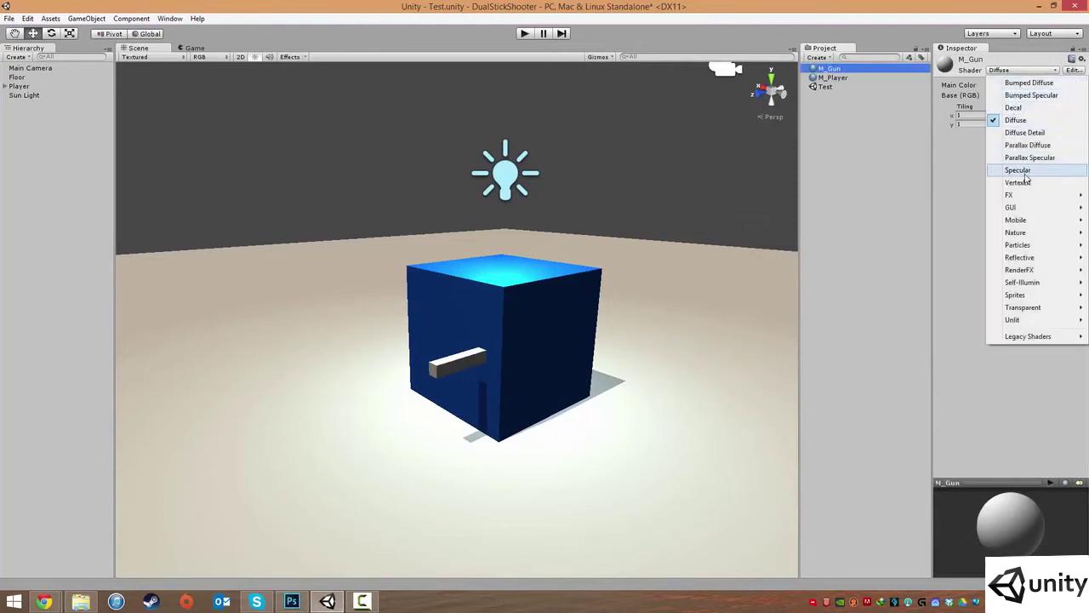
left_click(1026, 173)
left_click(1059, 87)
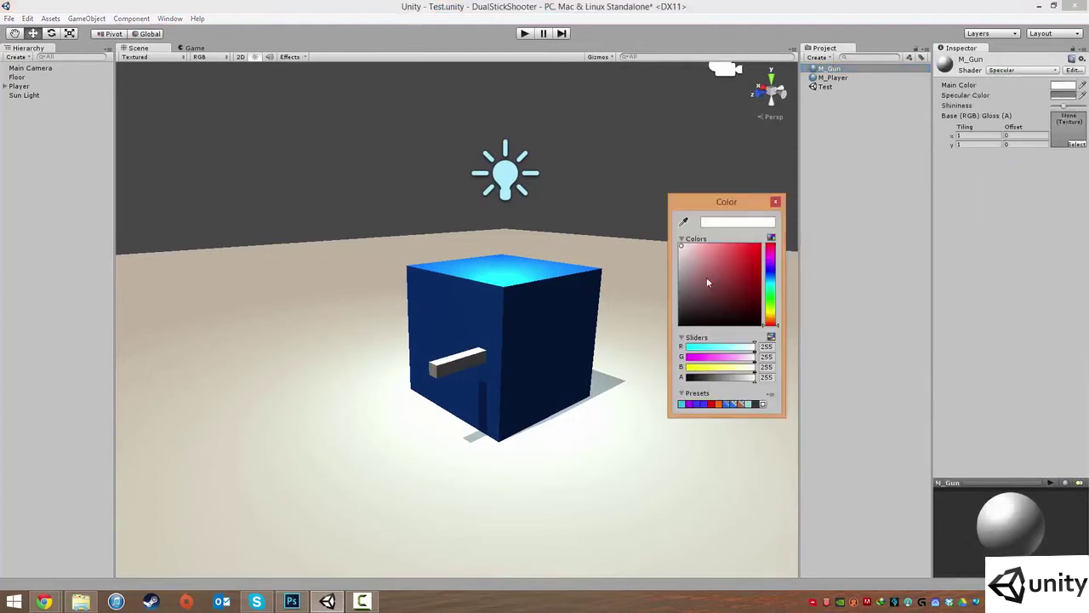
mouse_move(707, 283)
left_mouse_down()
mouse_move(670, 277)
mouse_move(659, 299)
left_mouse_up()
left_click(776, 202)
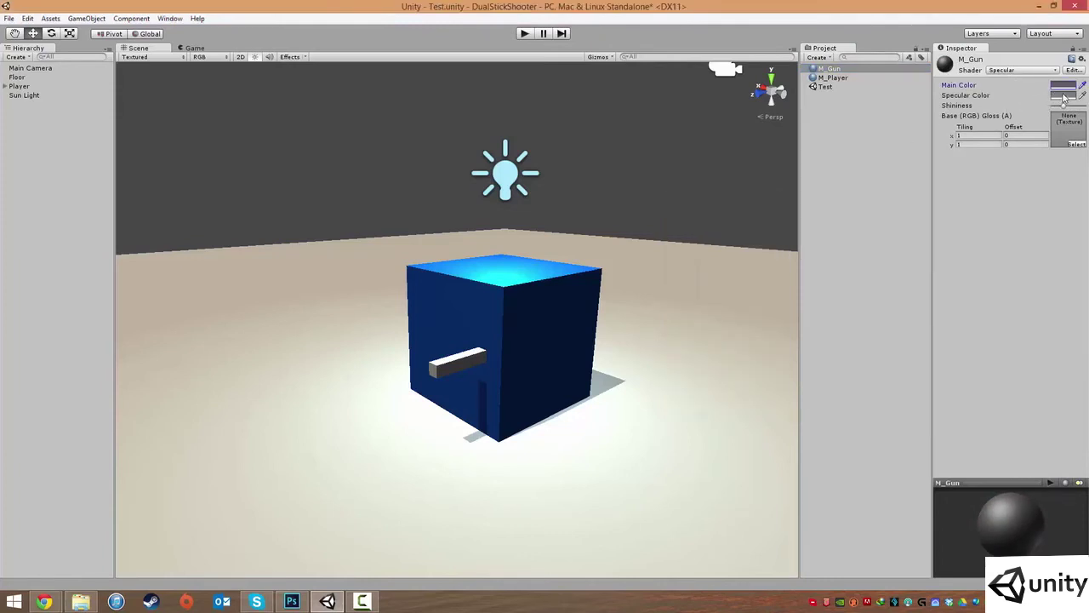
Set M_Gun's specular color to a muted grayish blue
left_click(1063, 97)
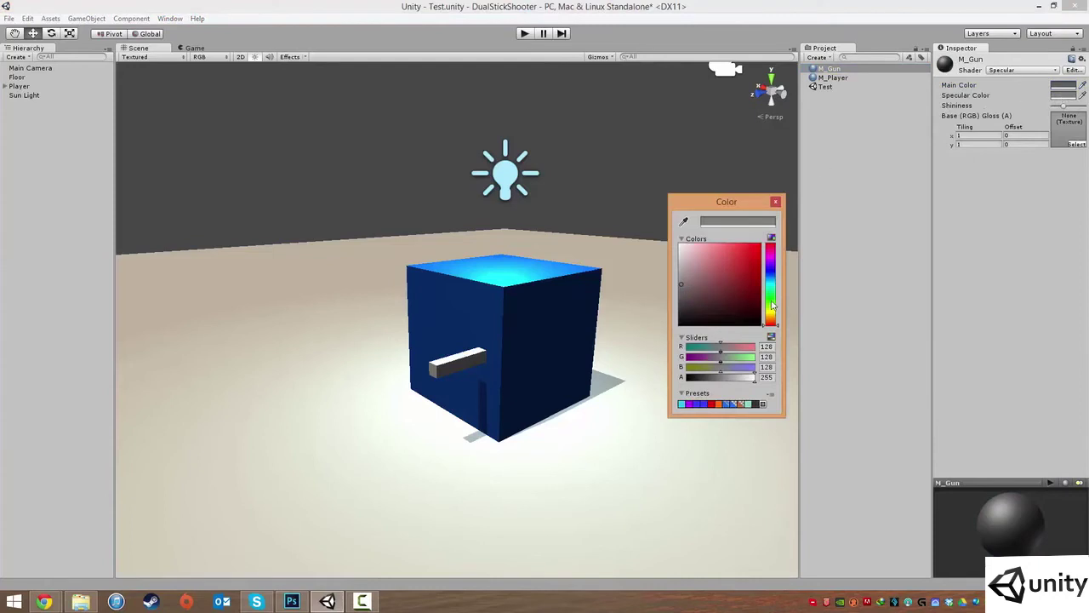
left_click_drag(772, 320, 775, 281)
left_click_drag(699, 278, 719, 280)
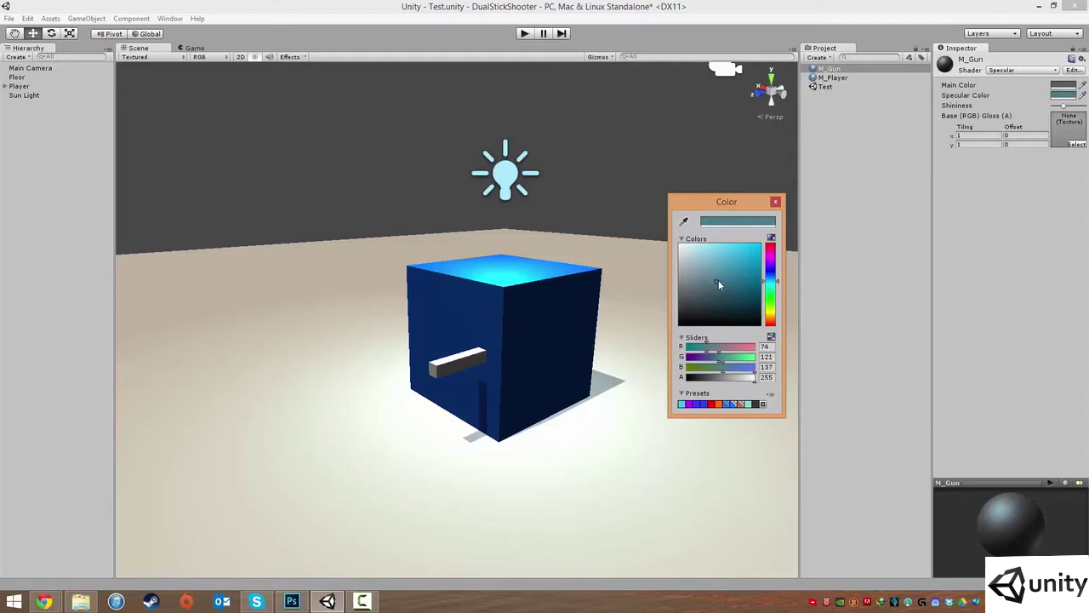
left_click(775, 201)
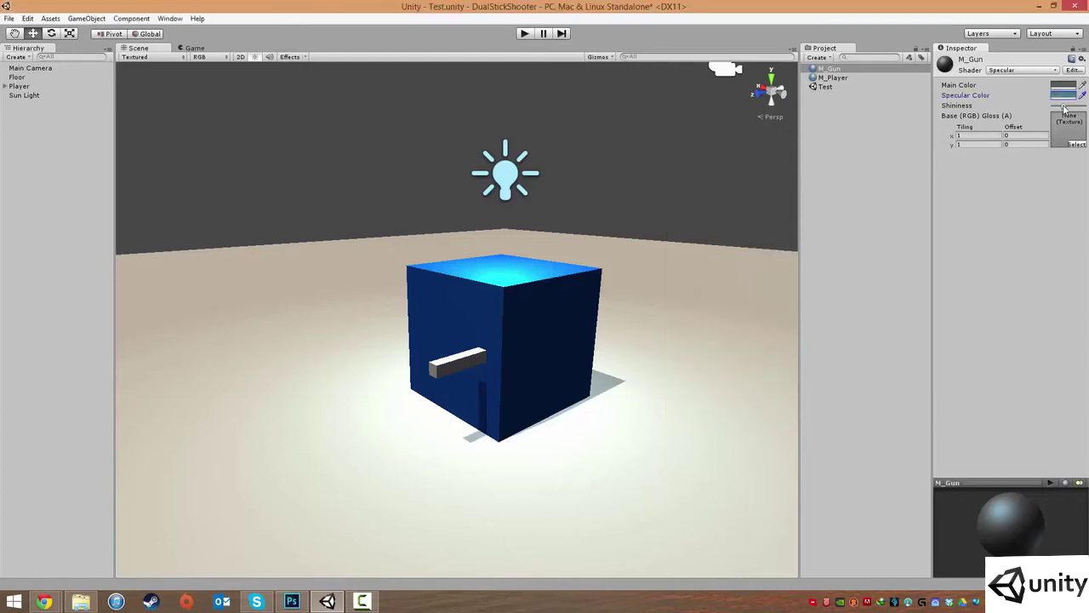
Lower M_Gun's shininess slightly and apply the material to the gun on the Player's front
left_click_drag(1063, 108, 1059, 112)
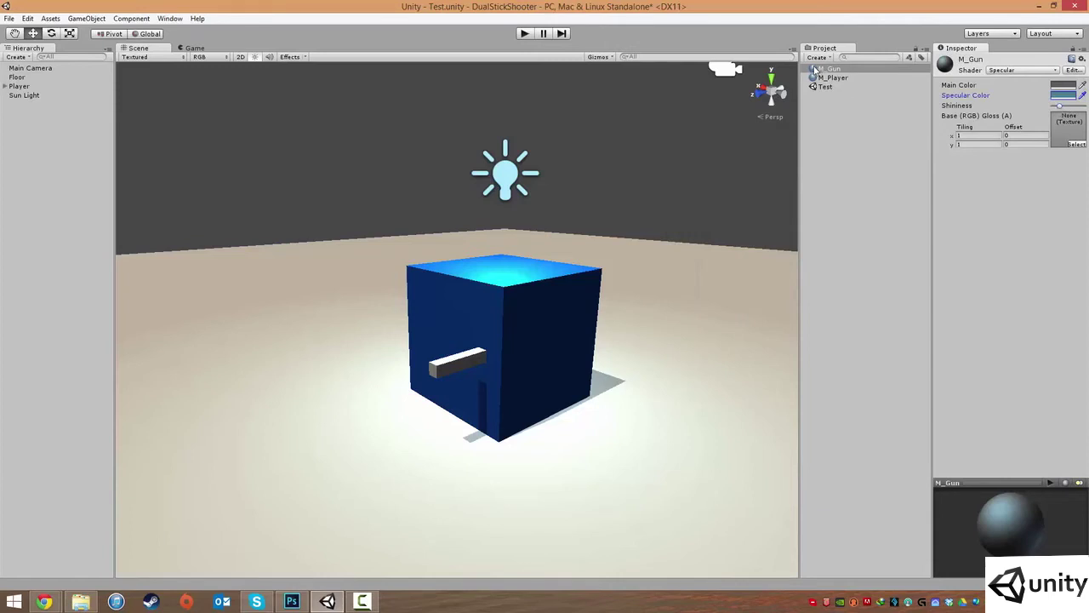
left_click_drag(828, 69, 329, 281)
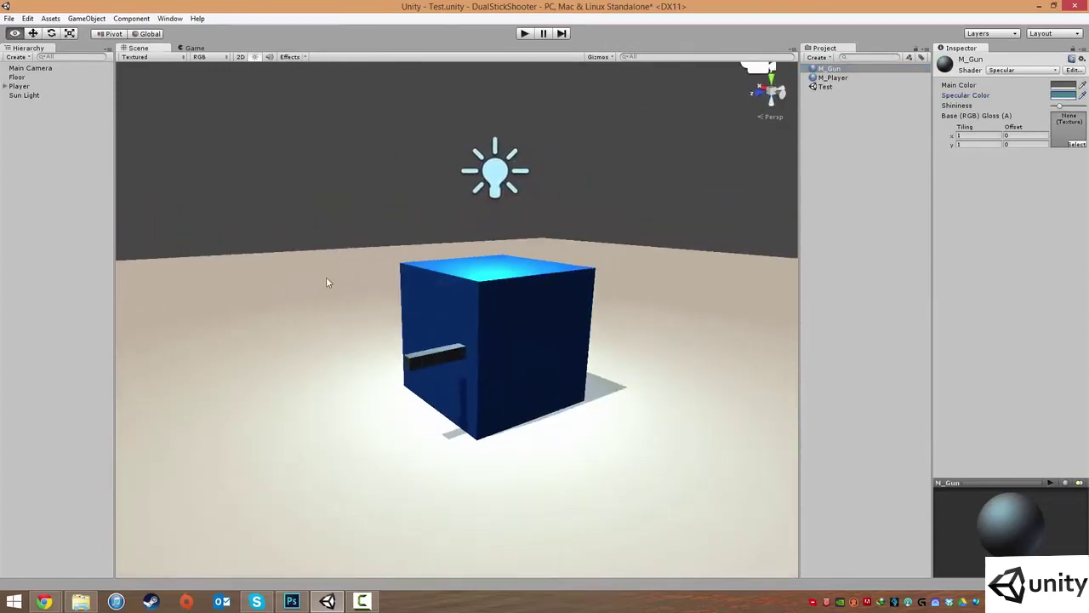
Expand the Player's children and shift the Player slightly across the floor to about X 0.40, Z 0.54
left_click(19, 86)
left_click(5, 86)
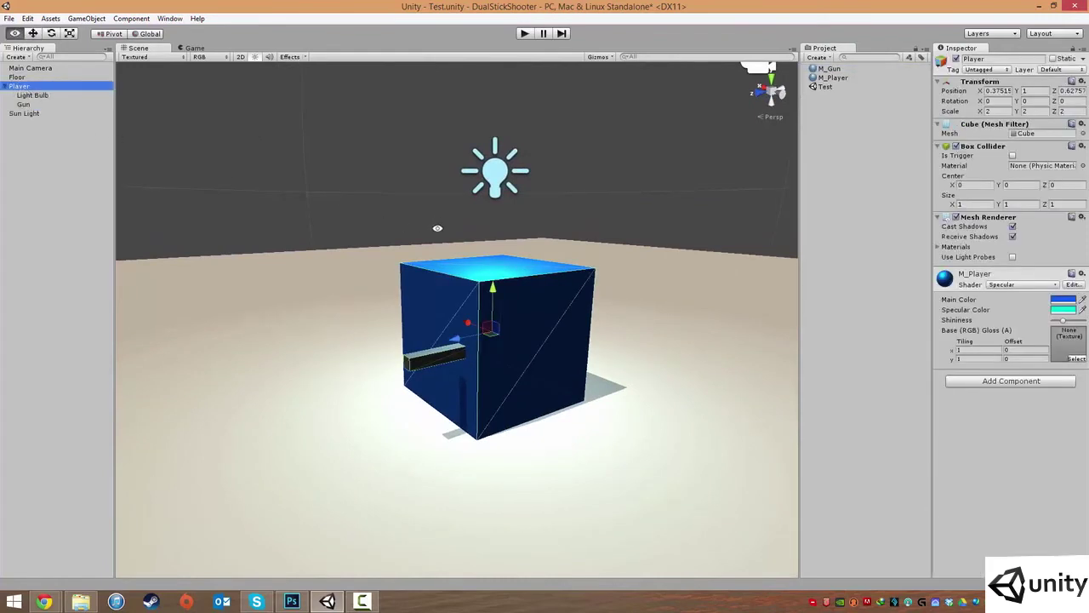
mouse_move(489, 328)
left_mouse_down()
mouse_move(477, 337)
mouse_move(534, 329)
mouse_move(472, 344)
mouse_move(485, 334)
left_mouse_up()
left_click_drag(511, 371, 430, 368, "alt")
left_click(348, 201)
Inspect the coloured Player with its gun and light from several distances and angles
scroll(431, 275, "down", 10)
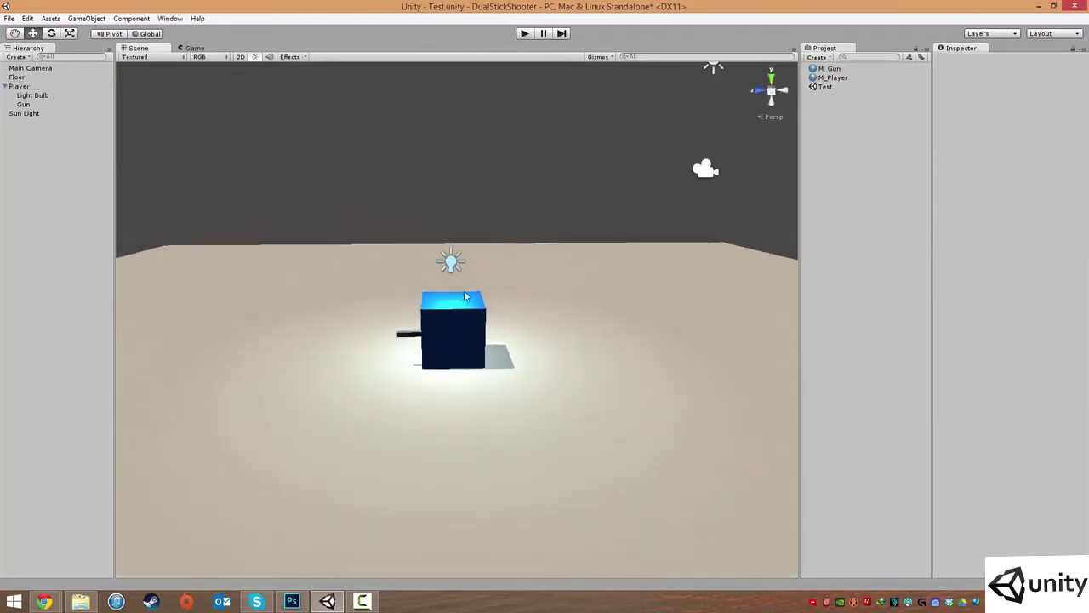
scroll(527, 285, "up", 3)
scroll(574, 287, "down", 6)
scroll(568, 309, "up", 2)
scroll(570, 312, "up", 8)
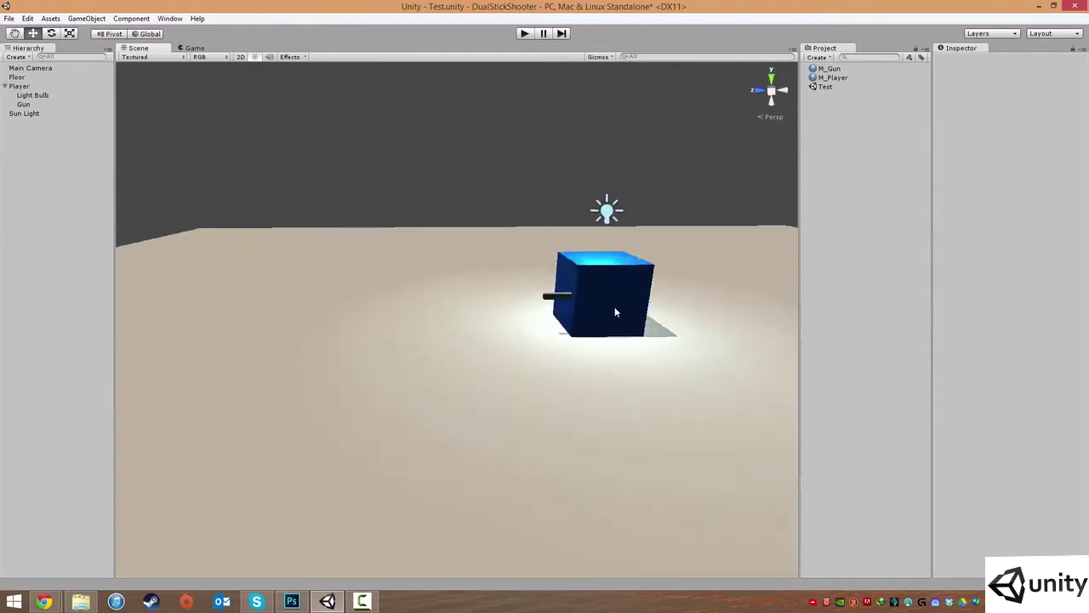
middle_click_drag(635, 305, 495, 350)
left_click_drag(535, 326, 511, 336, "alt")
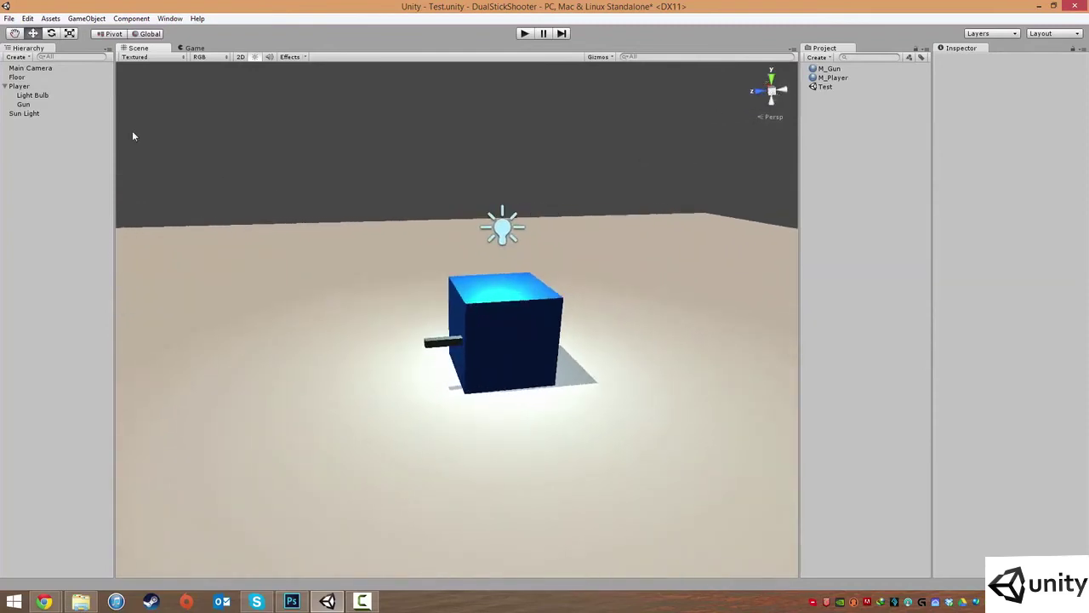
Collapse the Player's children and turn the Player into a prefab in the project
left_click(5, 86)
left_click(25, 87)
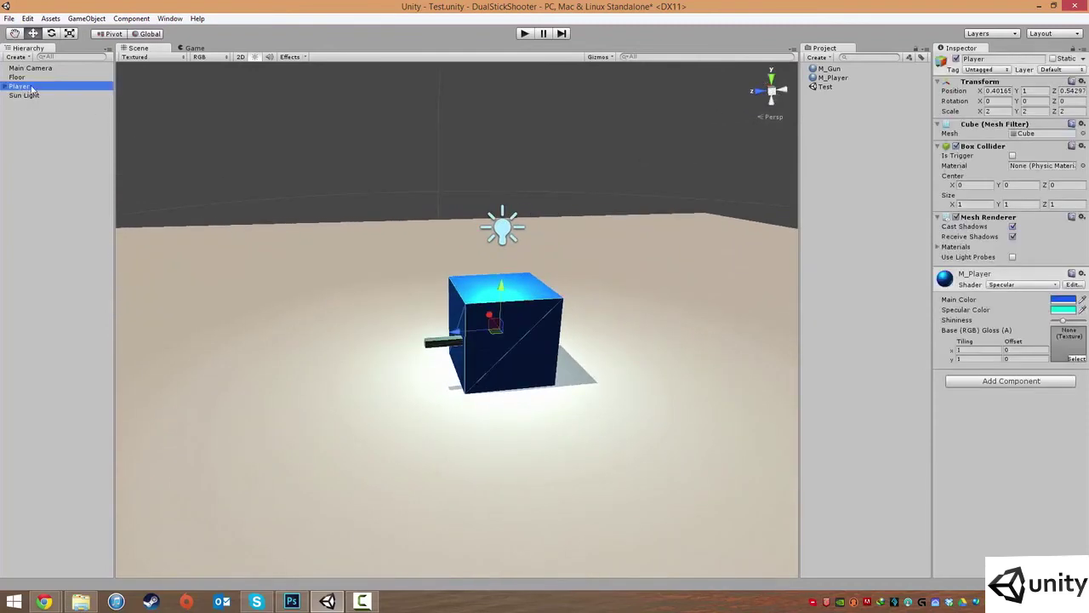
left_click(5, 86)
left_click(4, 86)
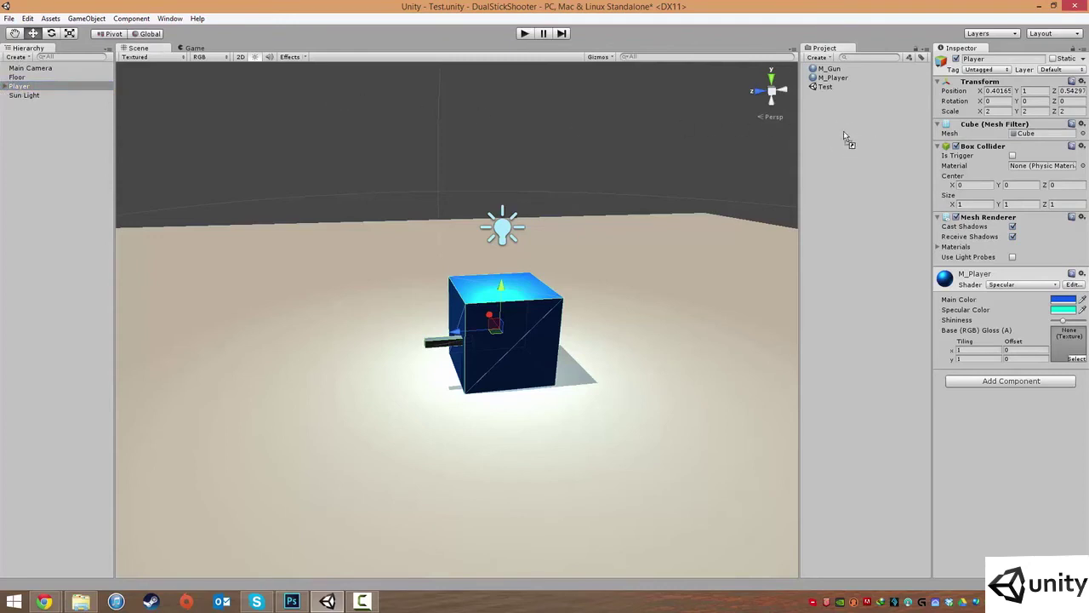
left_click_drag(843, 131, 844, 132)
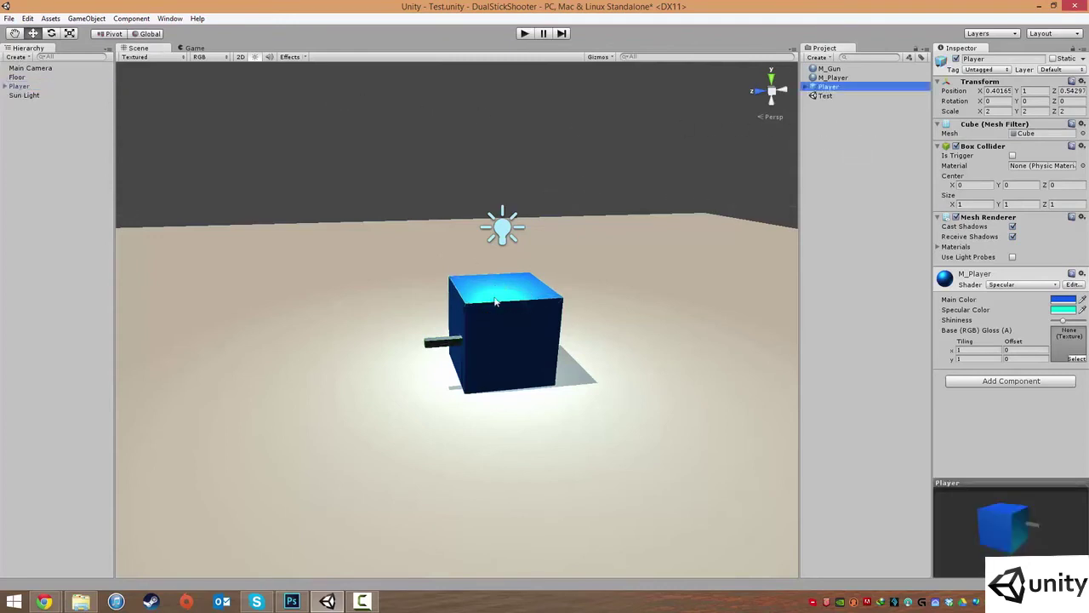
Examine the Player prefab's children, name and rotated preview
left_click(806, 87)
left_click(805, 88)
left_click(1003, 59)
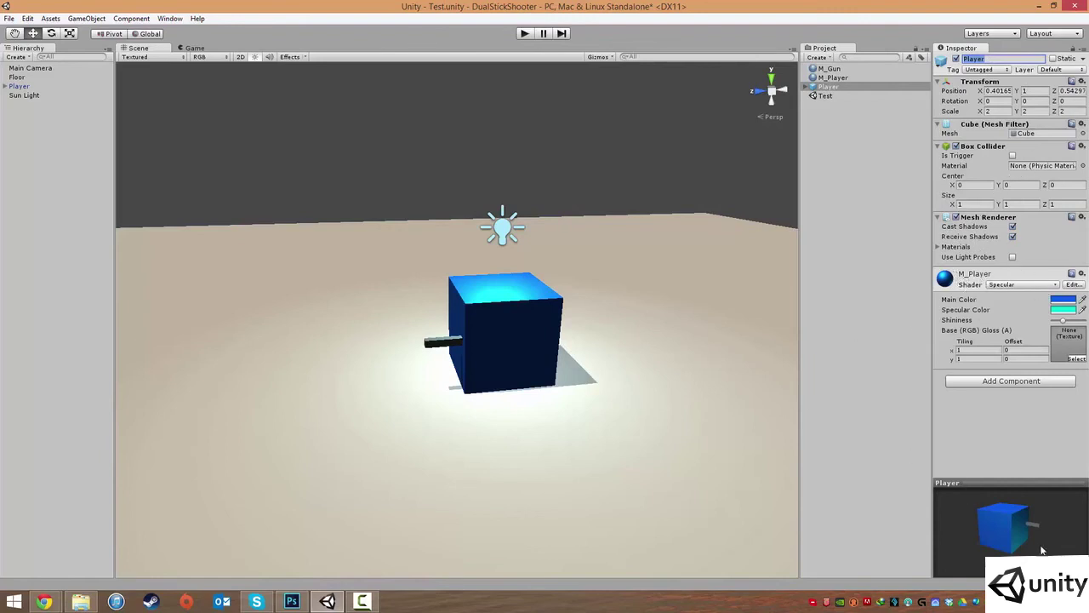
left_click_drag(1046, 542, 987, 534)
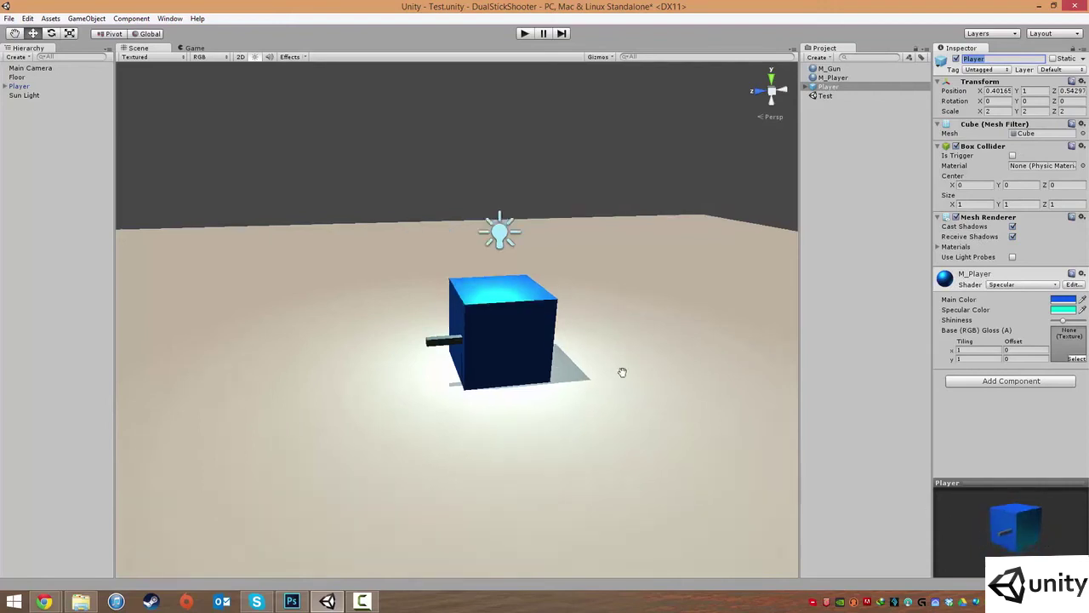
Place a second Player from the prefab beside the first, resting on the floor at about X -6.35, Y 1, Z -3.22
scroll(622, 371, "down", 3)
left_click_drag(559, 325, 813, 172, "alt")
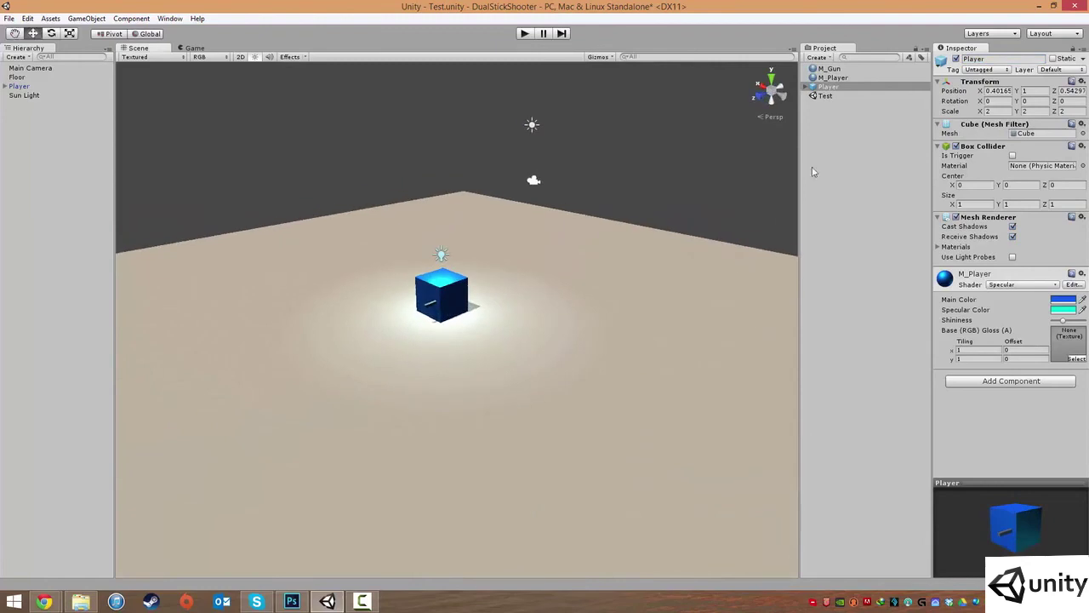
left_click_drag(823, 88, 568, 353)
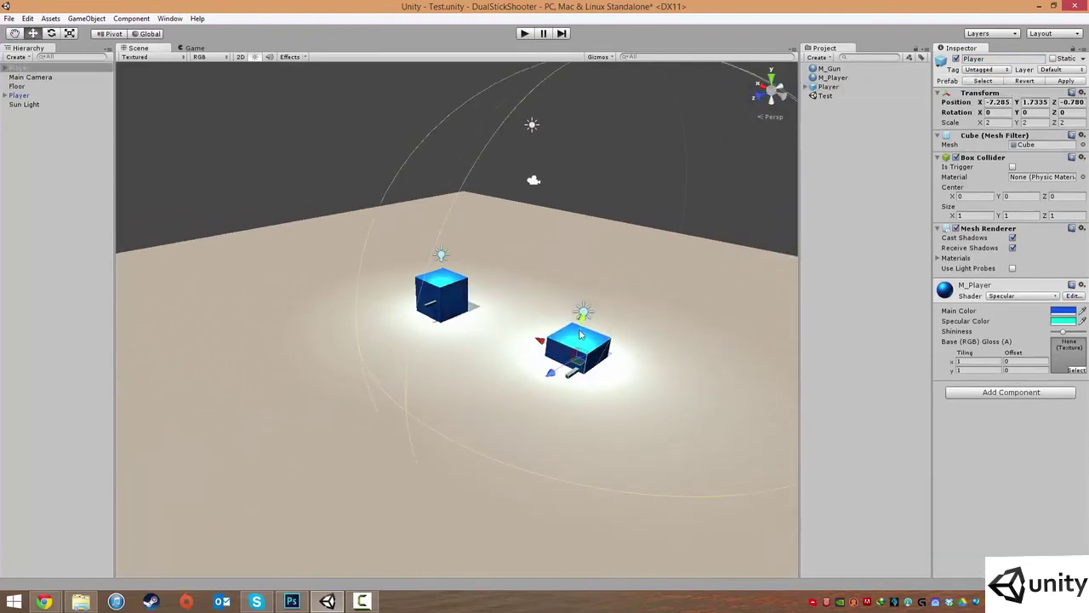
left_click_drag(586, 293, 588, 296)
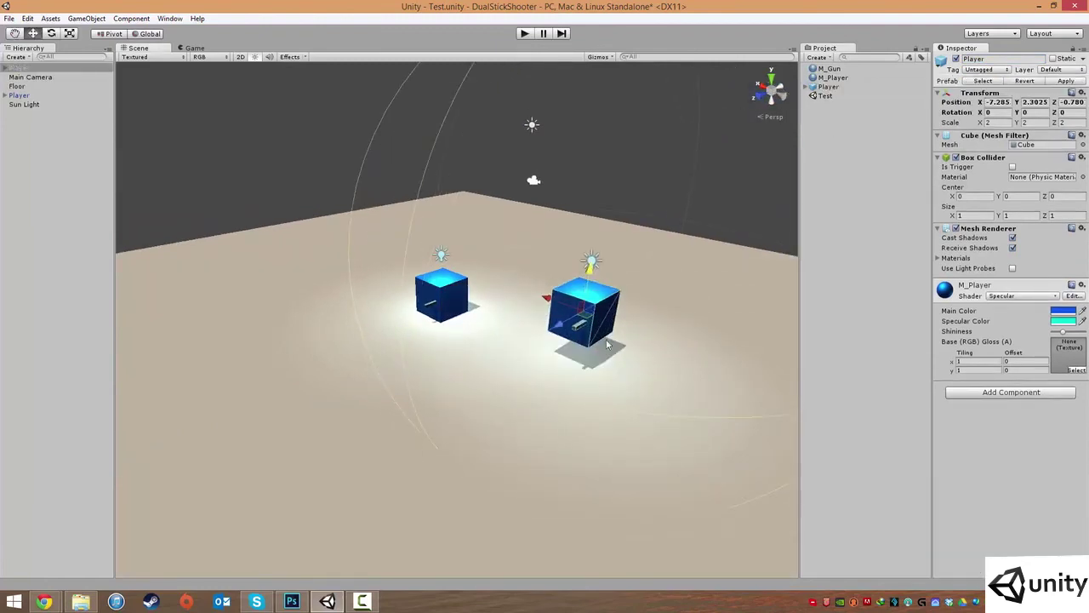
mouse_move(585, 347)
left_mouse_down()
mouse_move(574, 289)
mouse_move(601, 337)
left_mouse_up()
left_click_drag(621, 370, 643, 334, "alt")
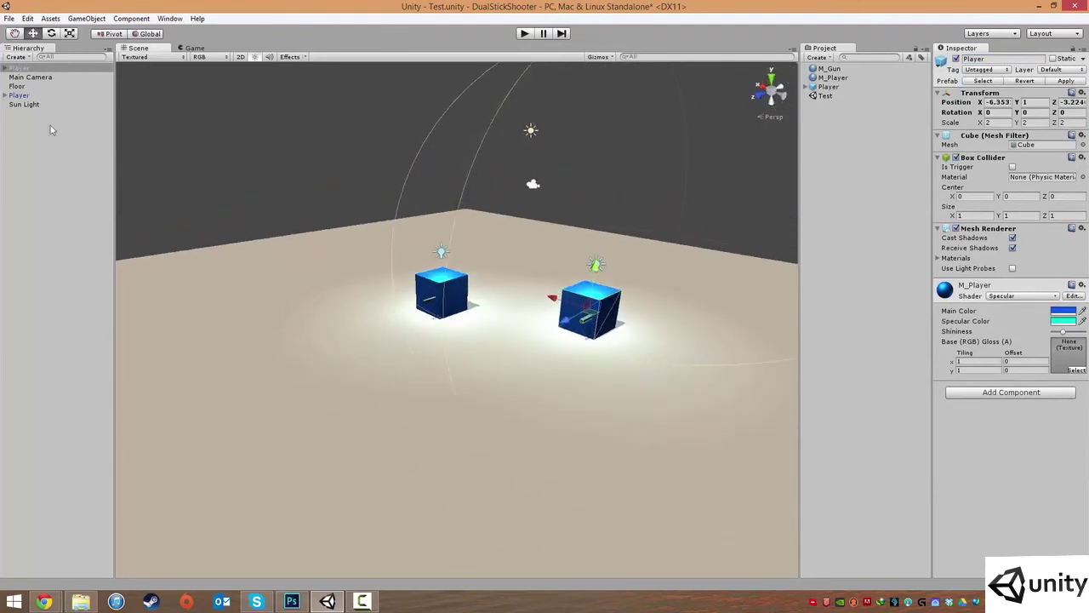
Delete the second Player at X -6.353, Z -3.224 from the scene, leaving the original Player in place
left_click(53, 172)
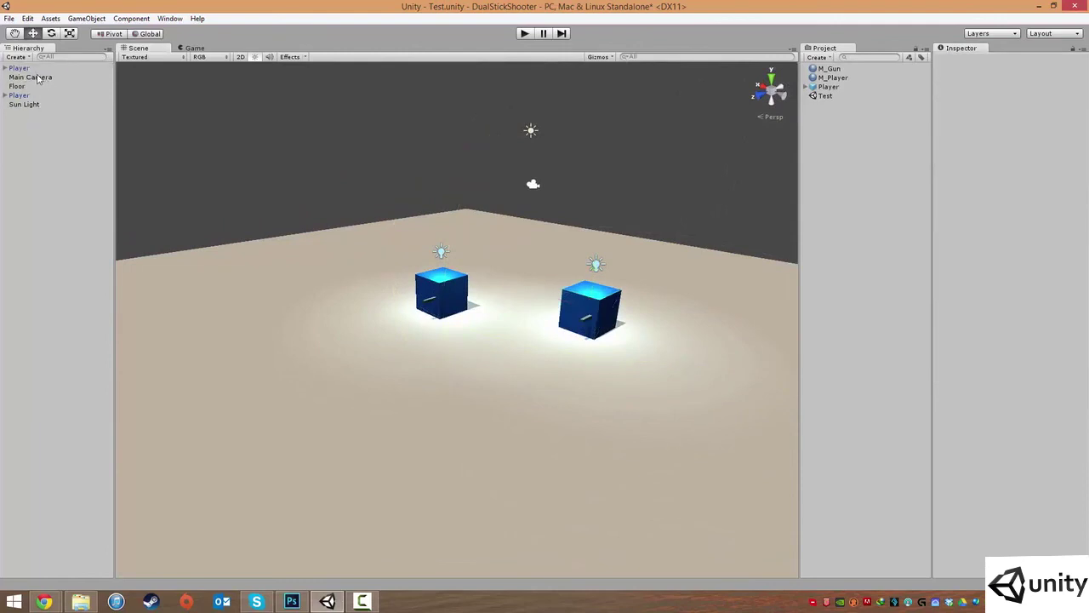
middle_click_drag(597, 302, 585, 334)
left_click(584, 326)
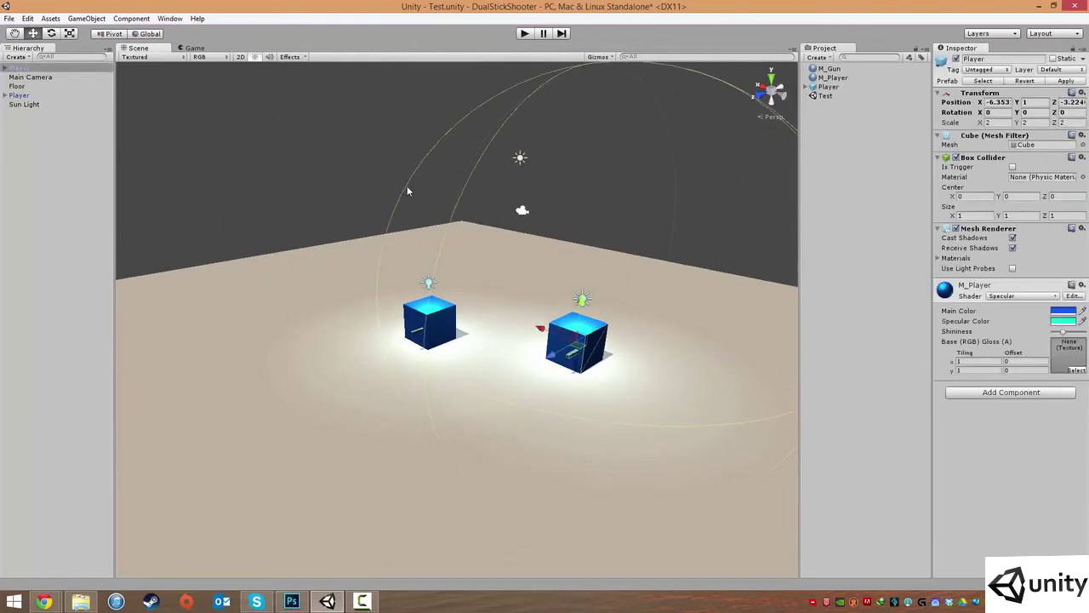
key("Delete")
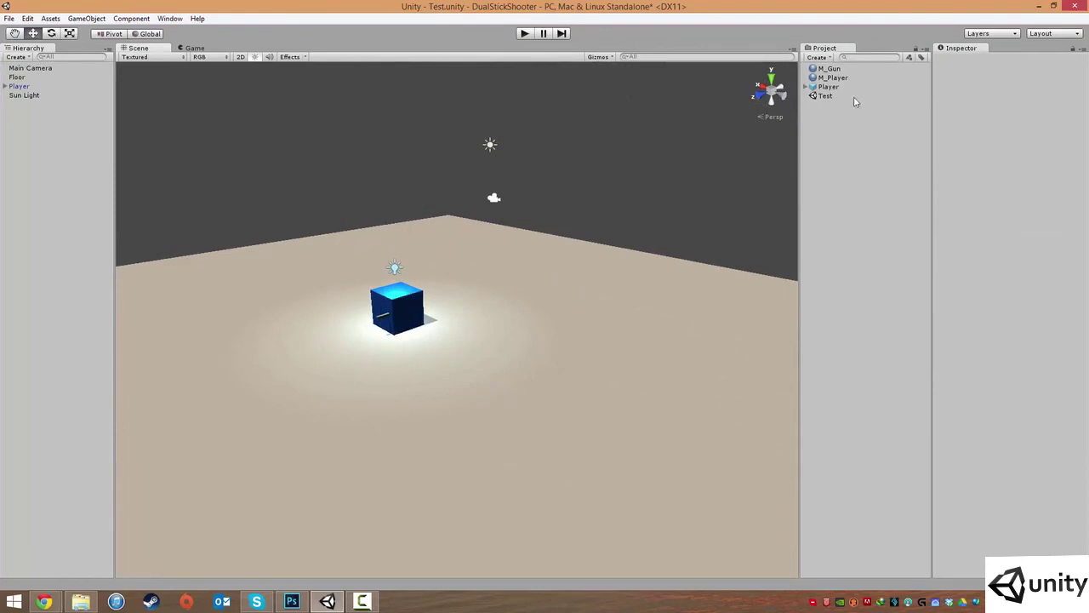
Select the Player prefab in the project and examine the remaining Player, its gun and its light in the scene from near and far
left_click(829, 89)
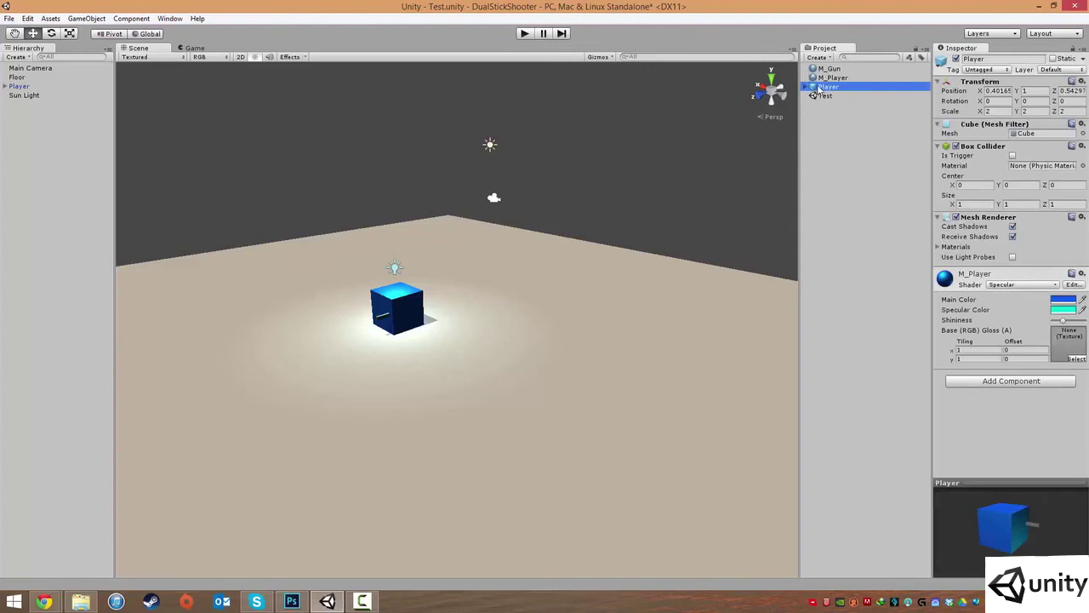
middle_click_drag(532, 295, 587, 277)
scroll(593, 282, "up", 10)
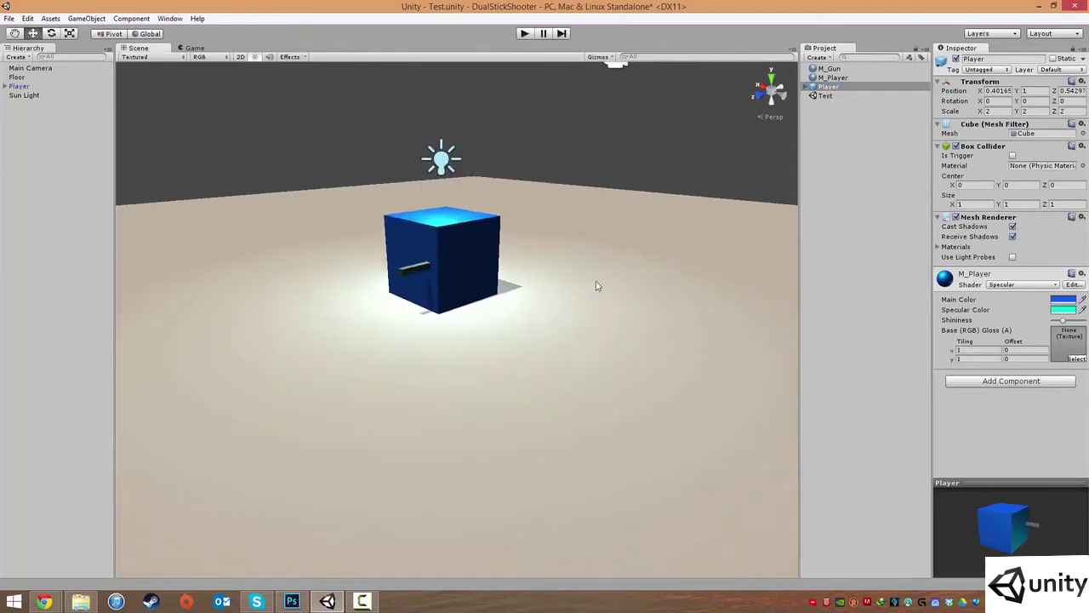
middle_click_drag(491, 268, 548, 359)
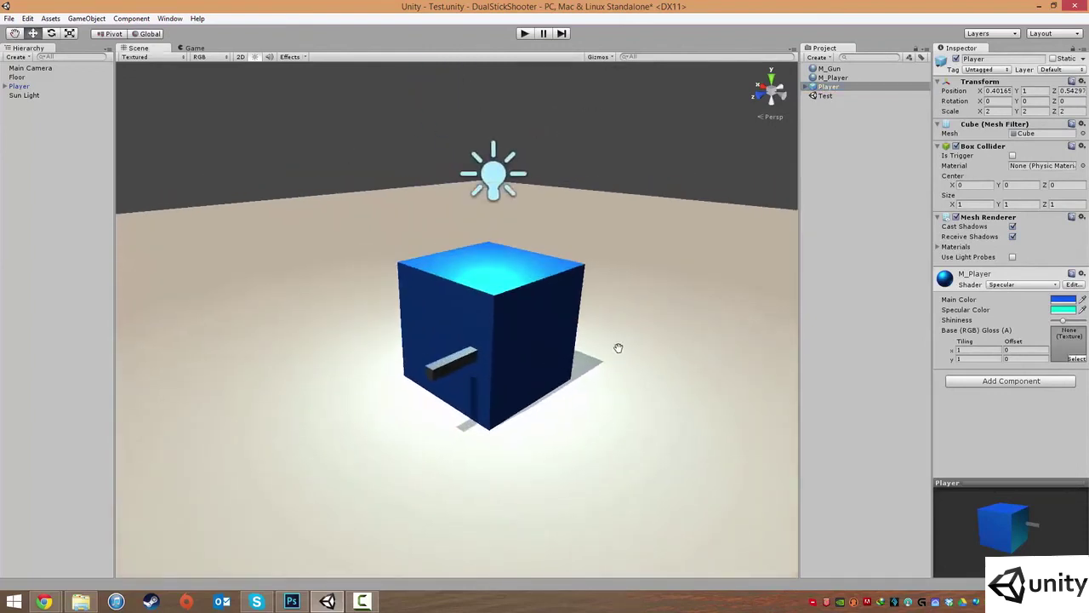
key("f")
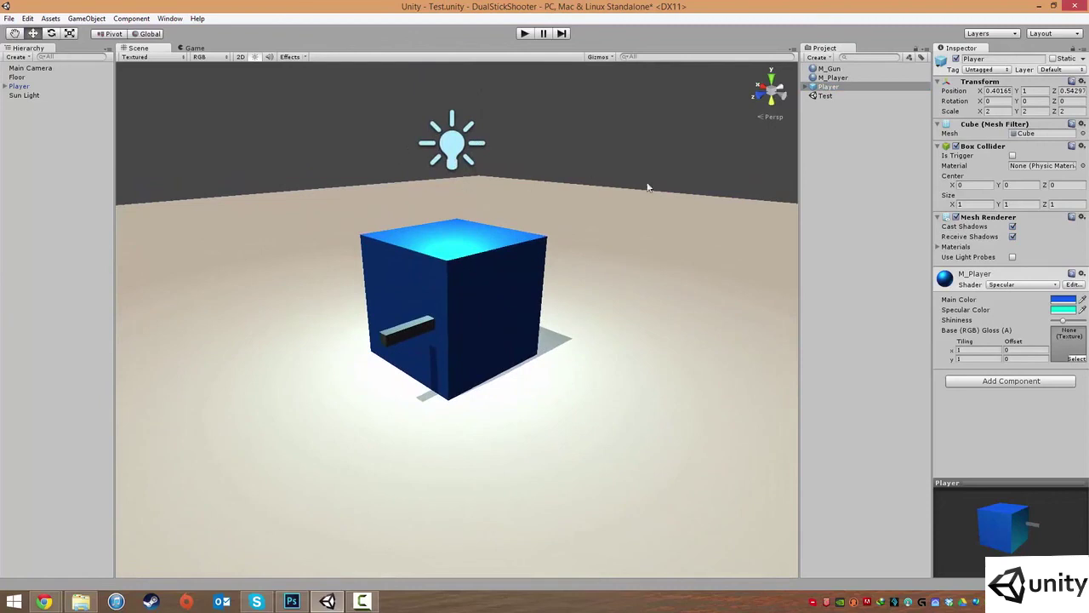
middle_click_drag(638, 189, 618, 247)
scroll(734, 226, "down", 8)
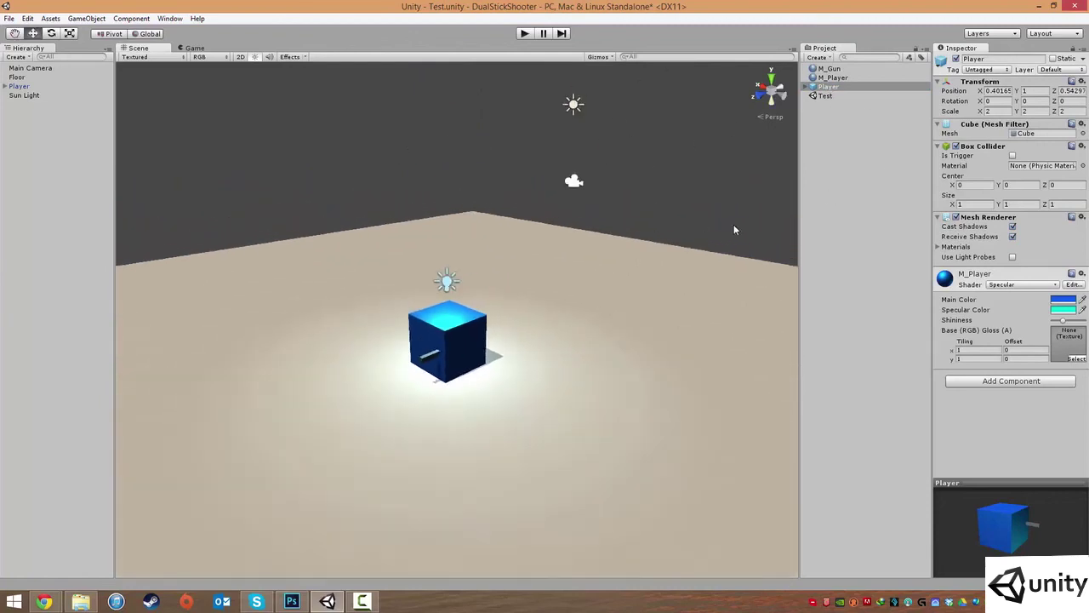
scroll(734, 226, "up", 4)
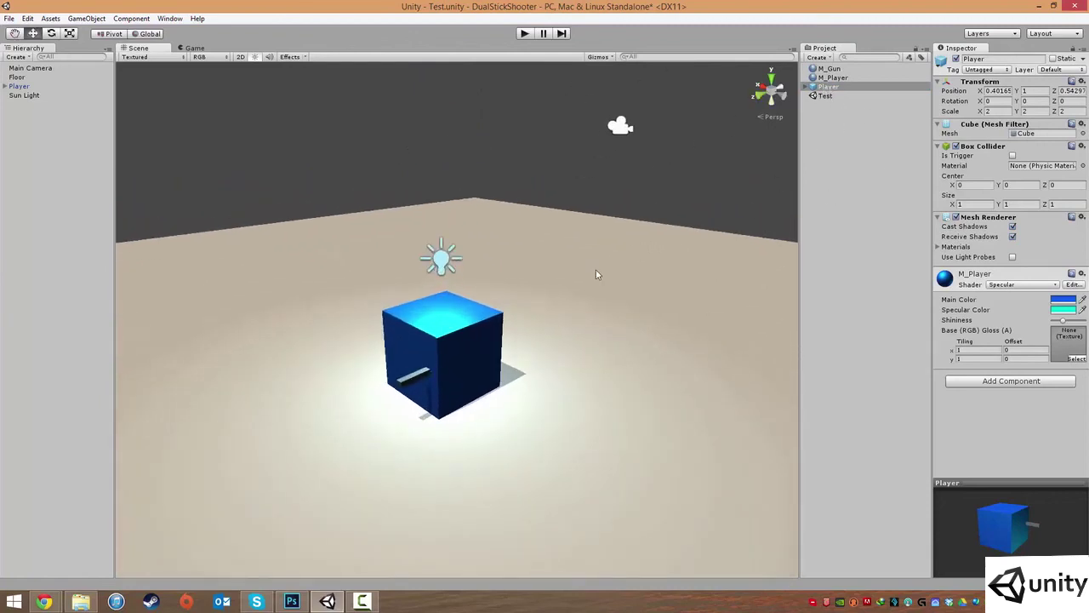
scroll(528, 319, "down", 5)
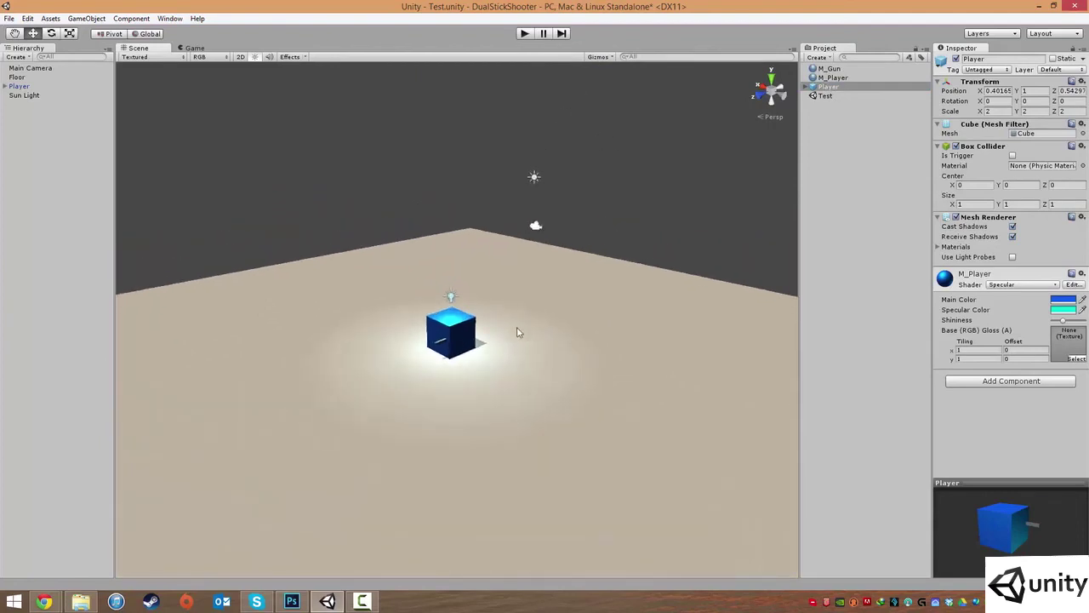
scroll(517, 332, "up", 5)
middle_click_drag(519, 335, 559, 287)
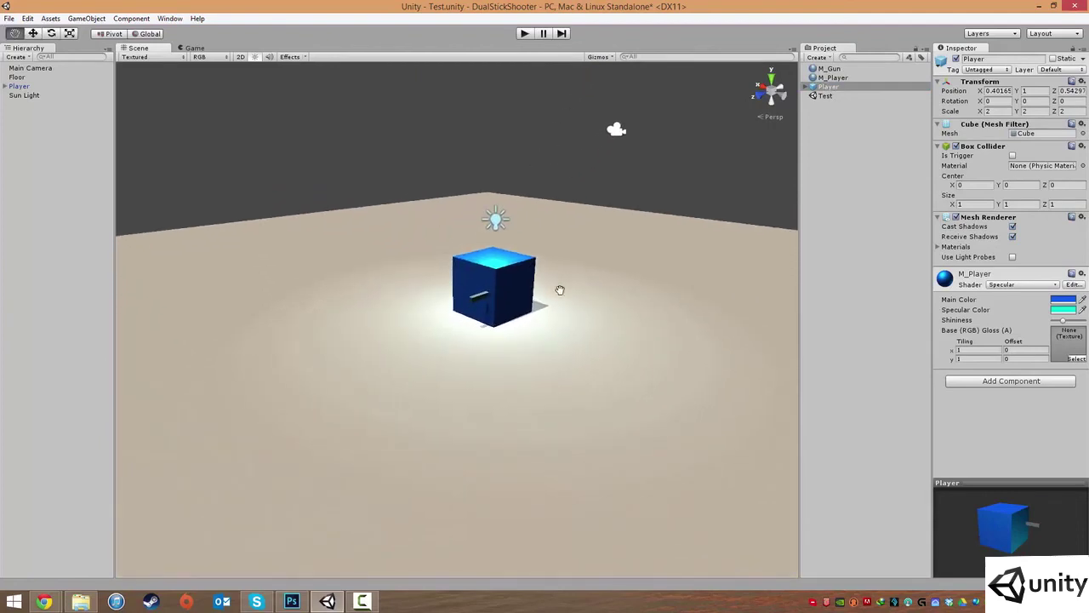
mouse_move(568, 300)
left_mouse_down("alt")
mouse_move(630, 303)
mouse_move(578, 289)
left_mouse_up("alt")
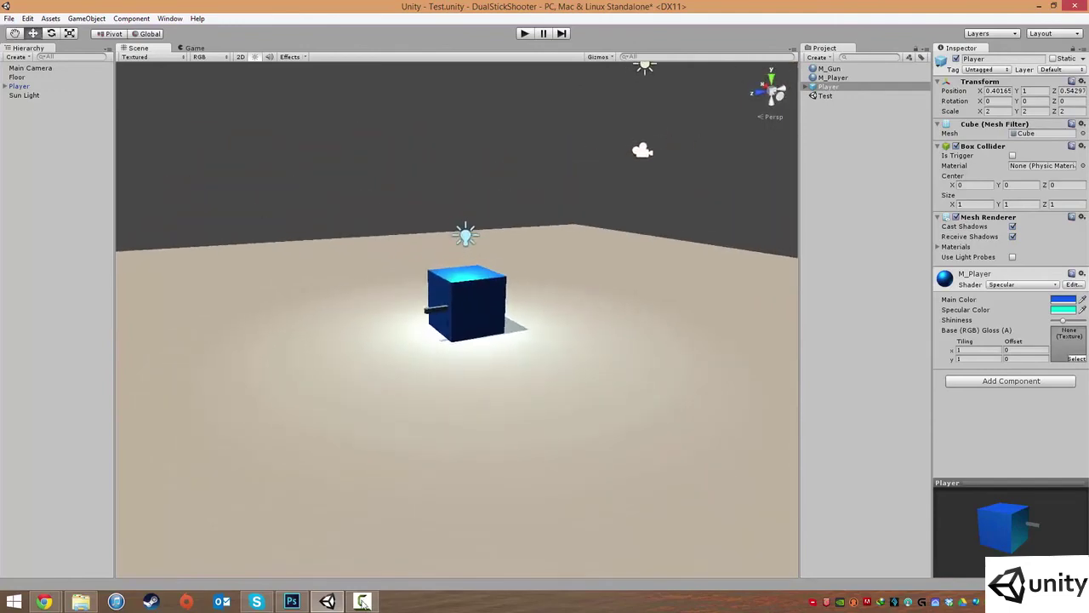